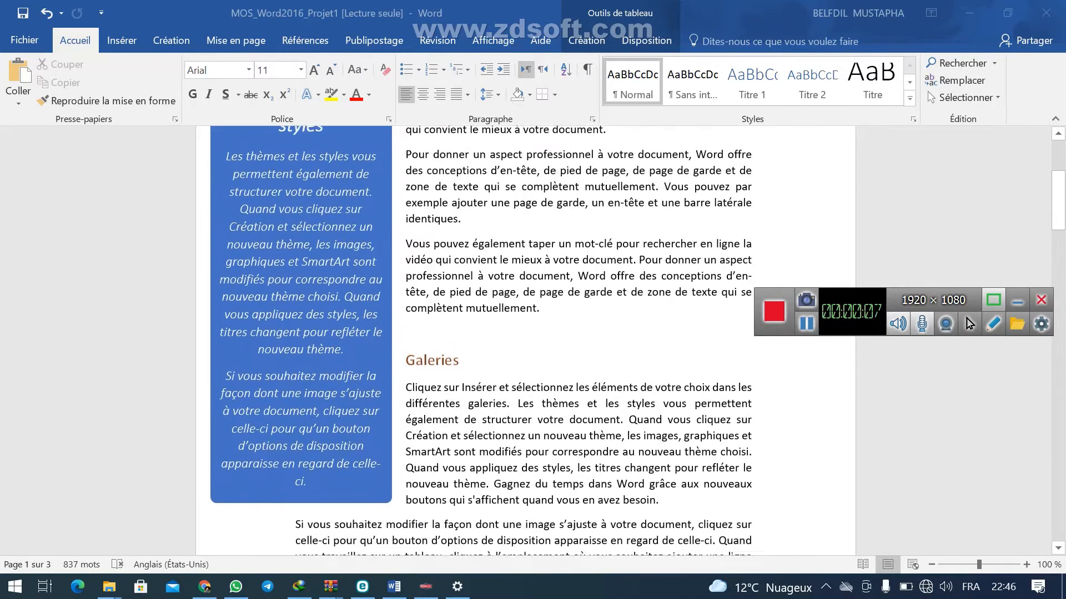
- Look through the document's pages and read the seven Projet 1 task instructions on page 3
scroll(525, 341, "down", 16)
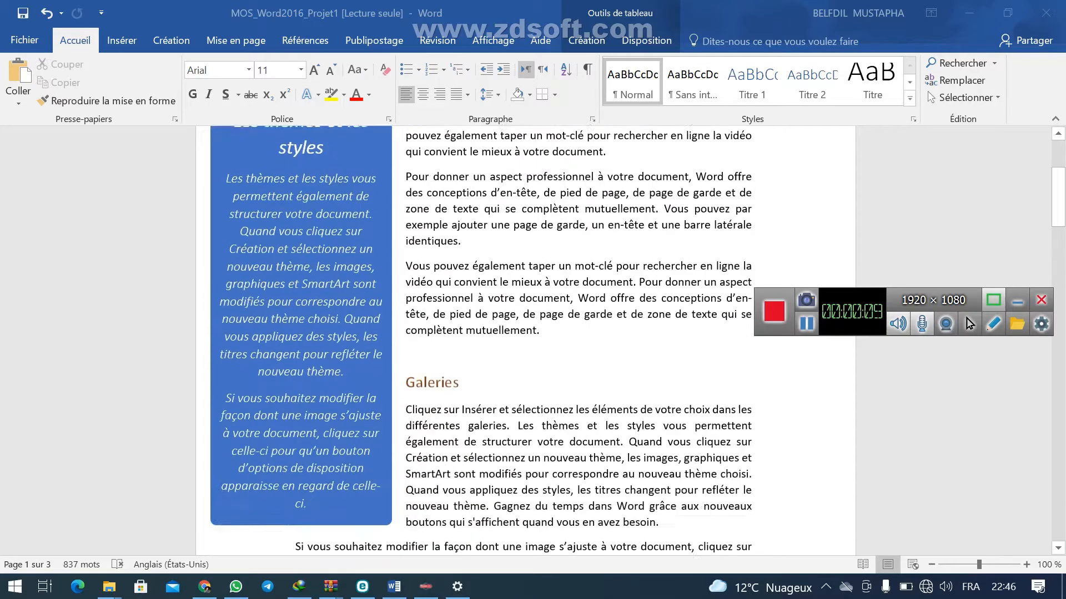
scroll(525, 342, "down", 14)
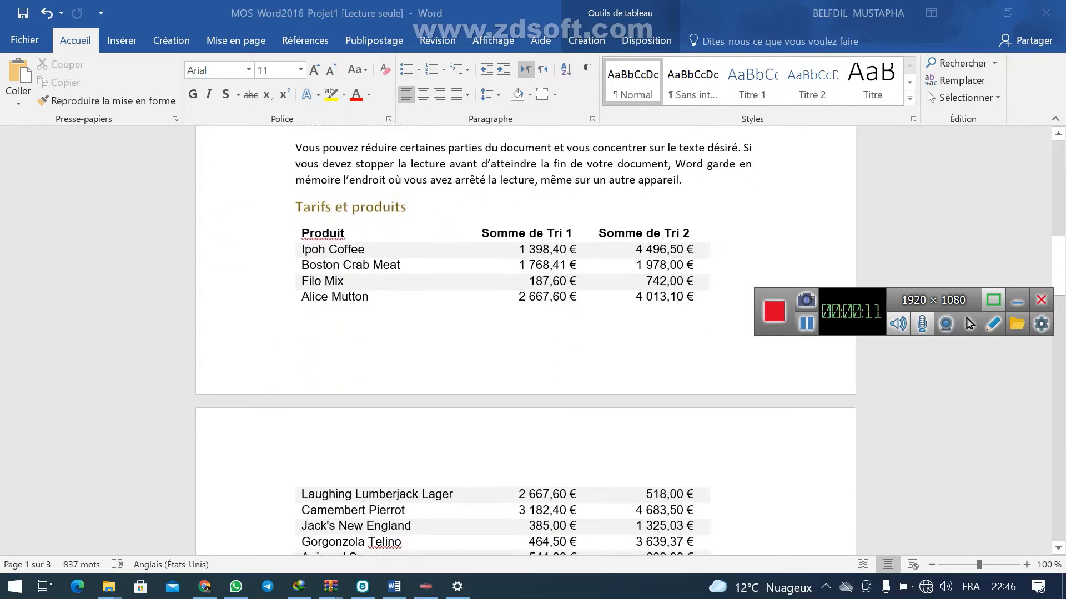
scroll(525, 341, "down", 13)
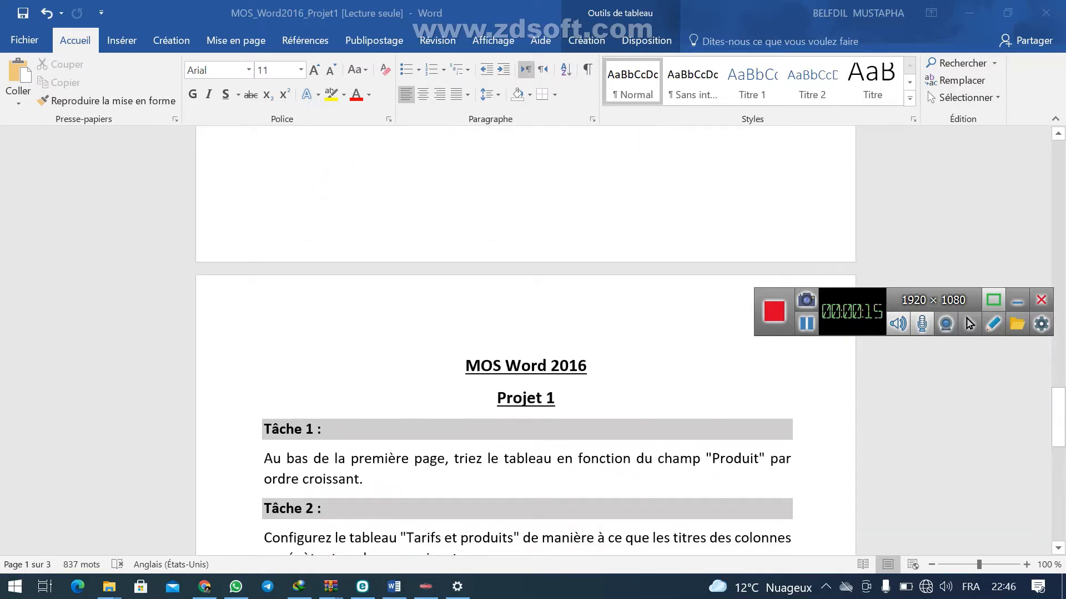
scroll(525, 341, "down", 4)
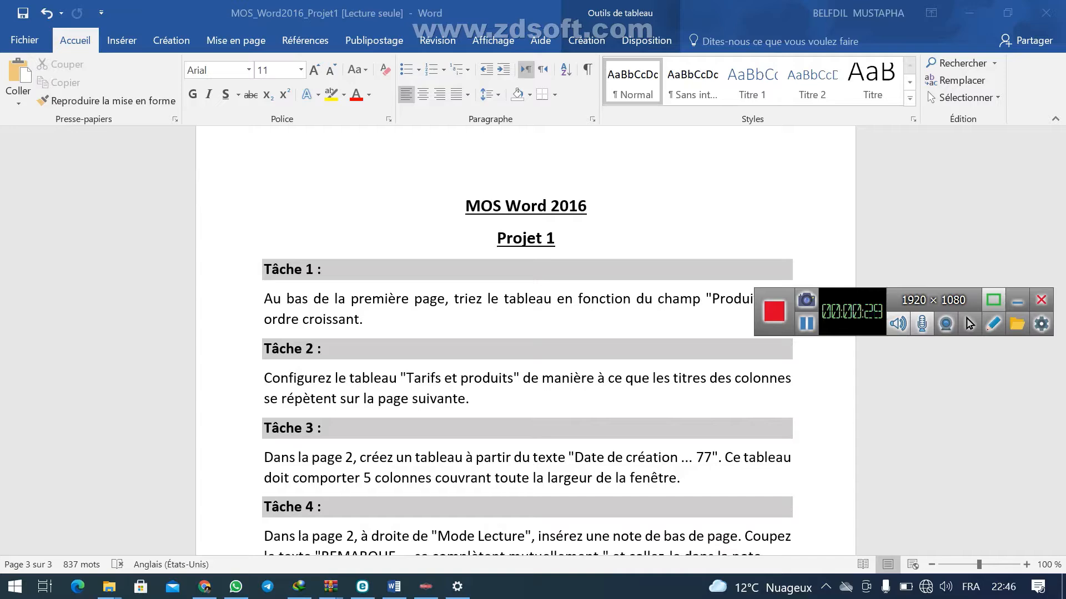
scroll(526, 341, "down", 2)
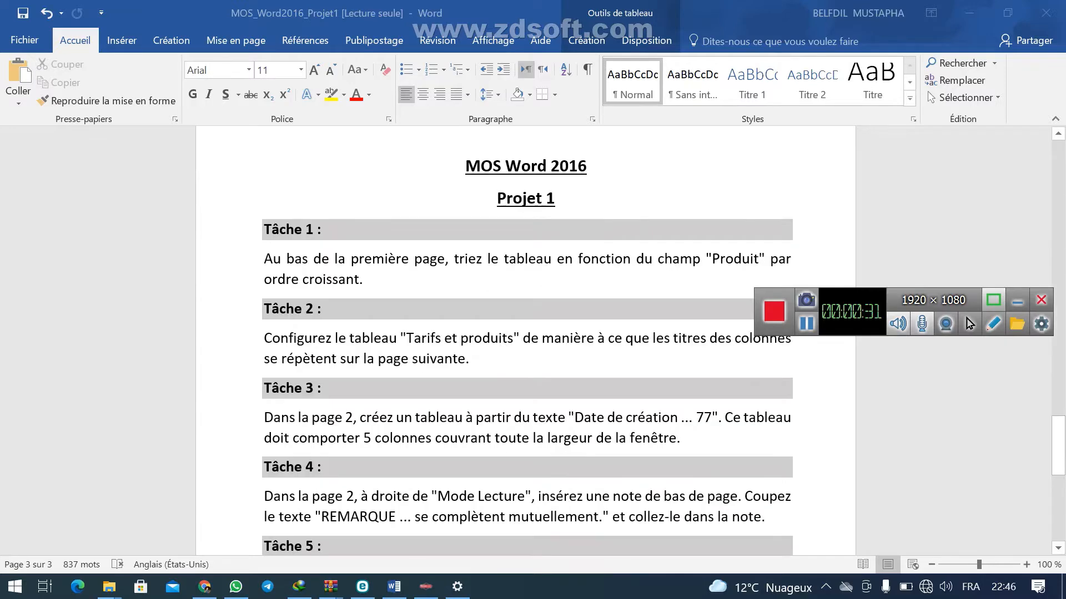
scroll(525, 341, "down", 1)
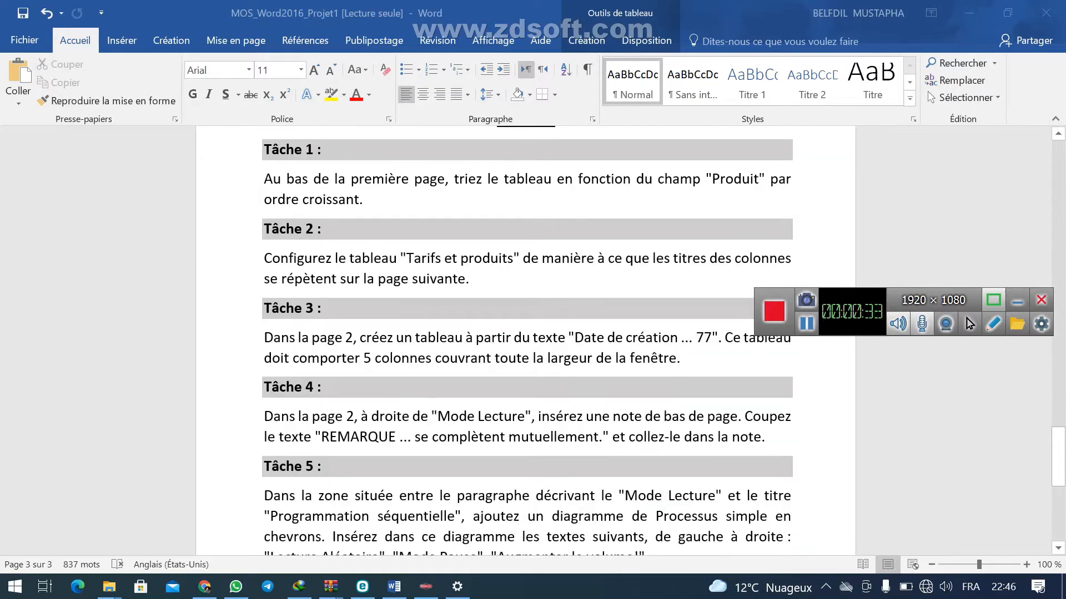
scroll(525, 341, "down", 5)
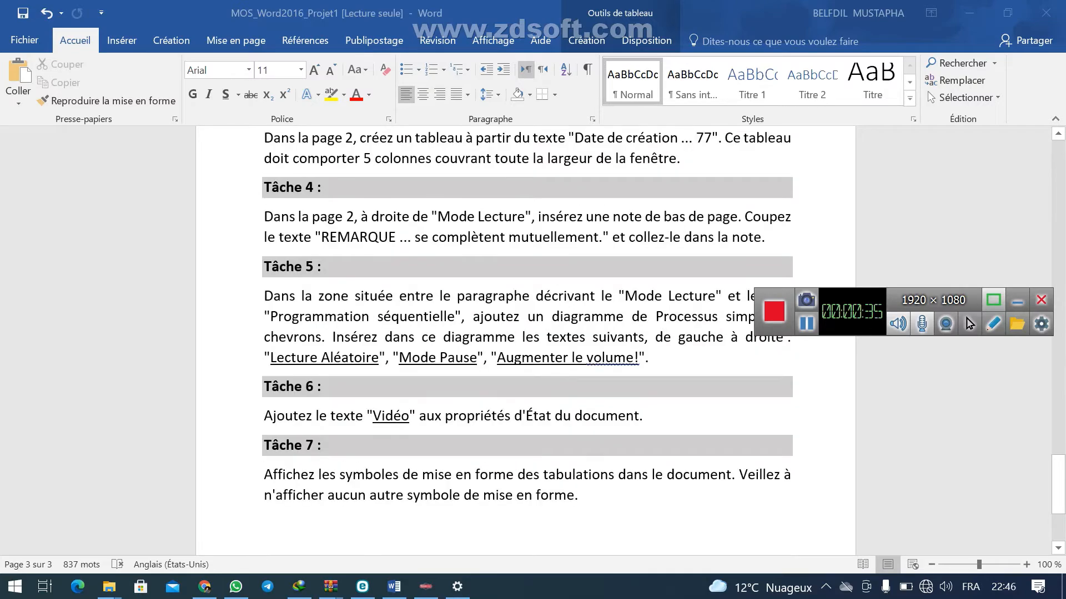
scroll(526, 341, "up", 9)
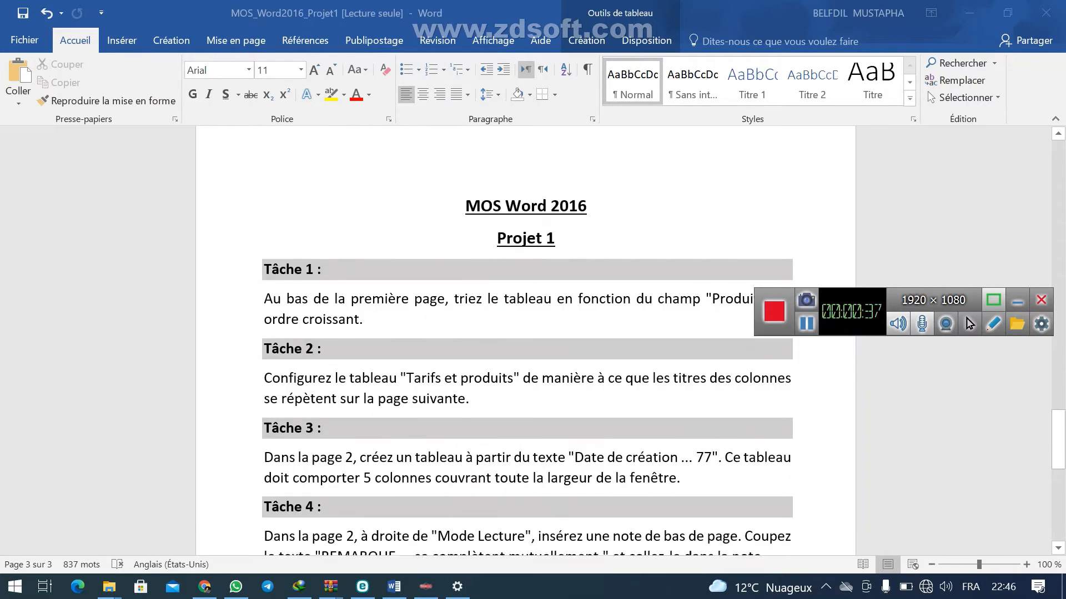
scroll(526, 341, "up", 10)
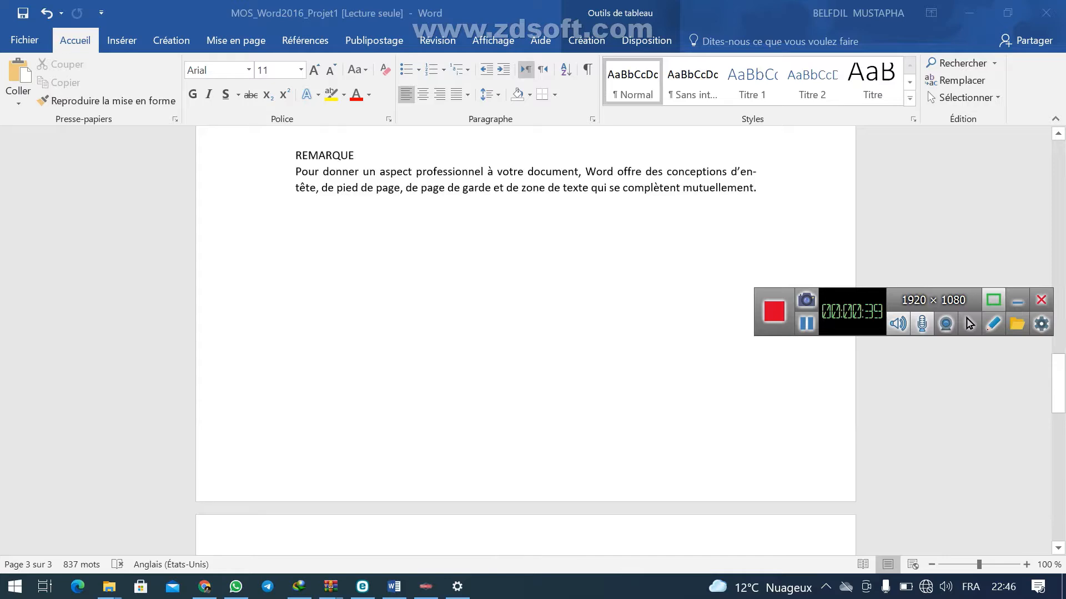
scroll(526, 341, "down", 5)
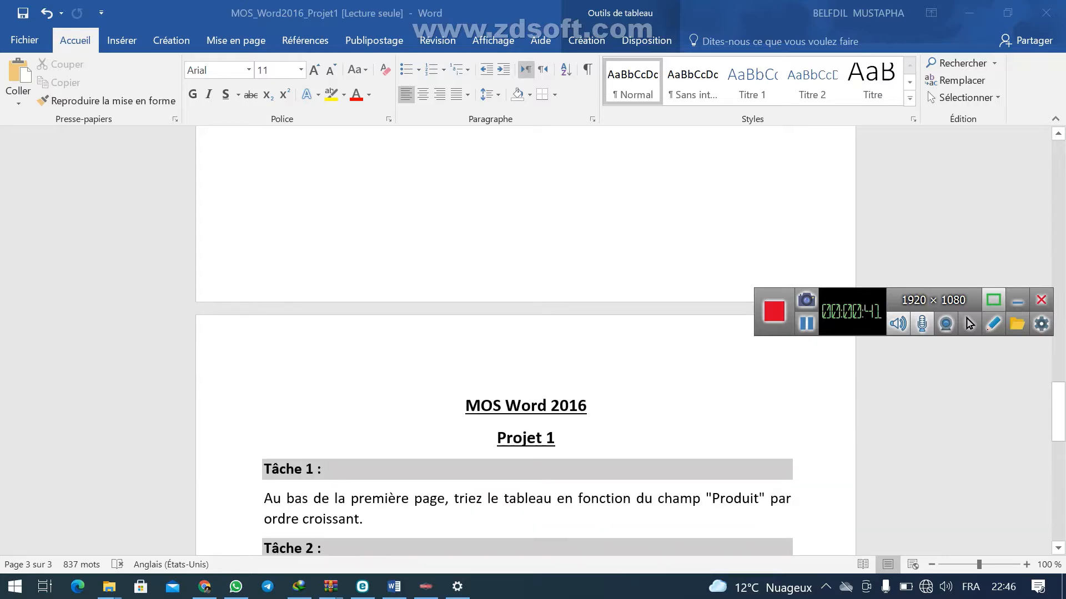
scroll(525, 342, "up", 3)
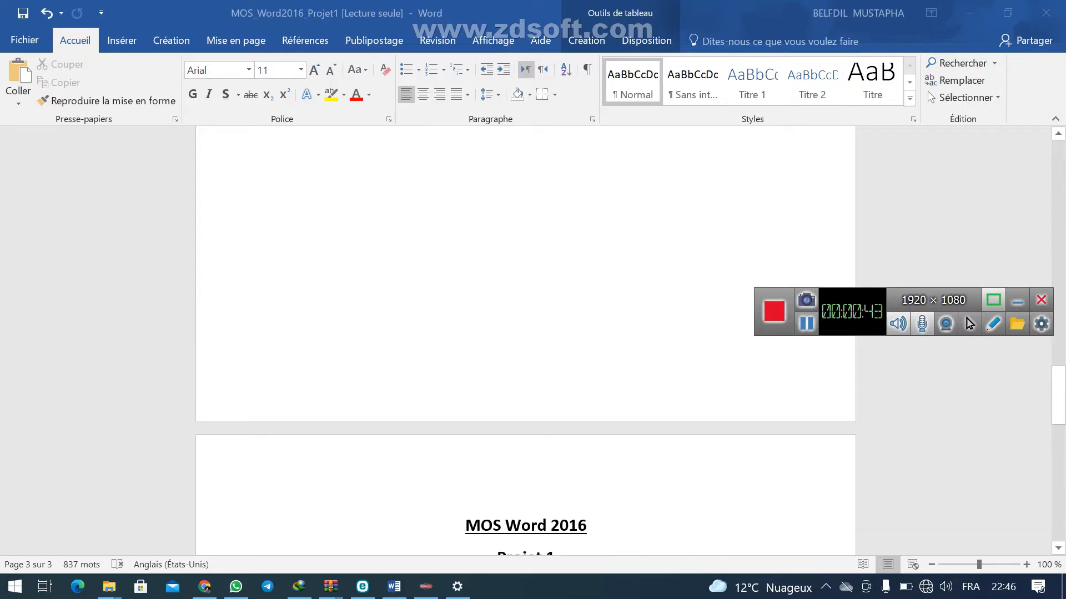
scroll(525, 341, "up", 16)
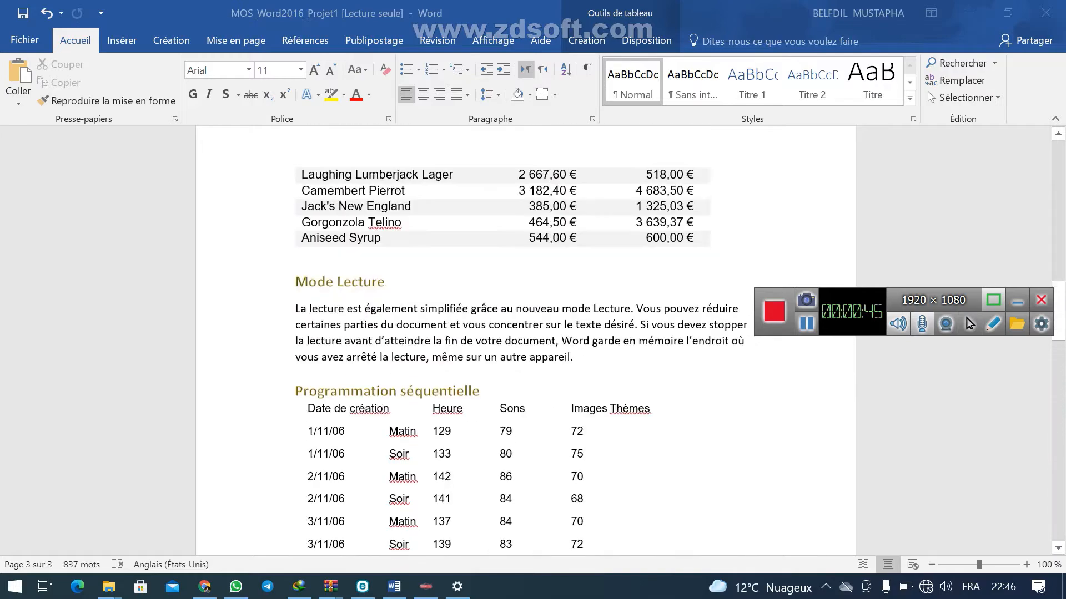
scroll(526, 341, "down", 20)
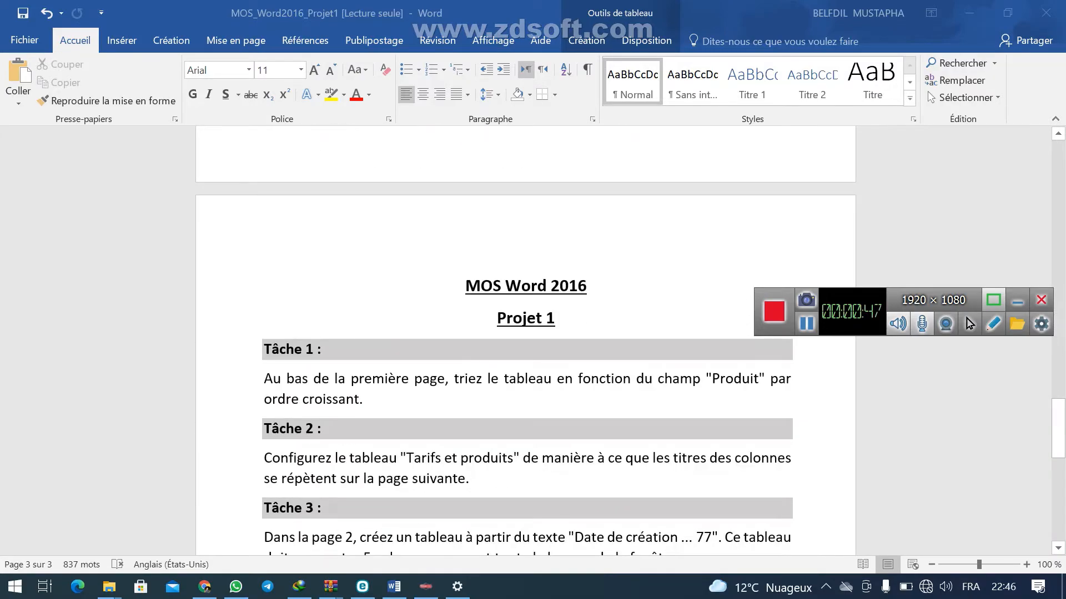
scroll(526, 342, "down", 4)
scroll(526, 342, "up", 8)
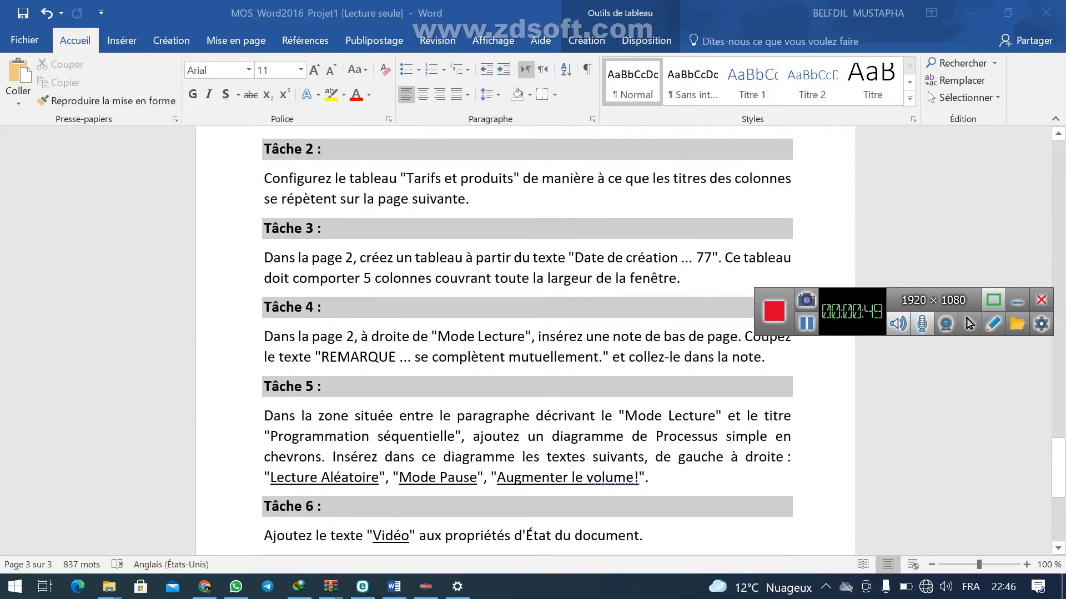
scroll(526, 341, "up", 1)
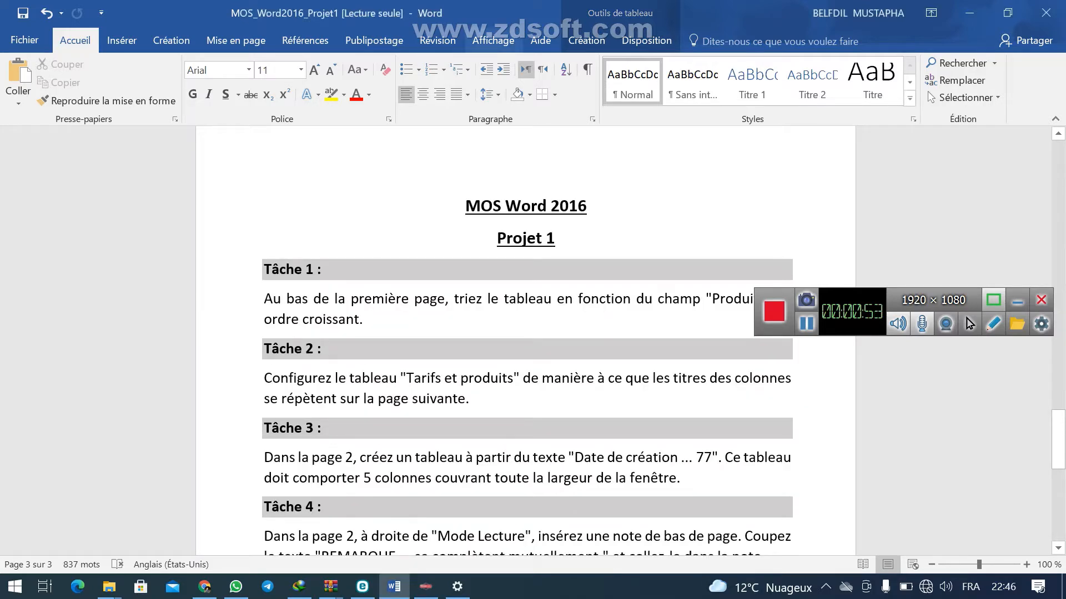
- Split the document window with a short lower pane and show the Tâche 1 instructions in it
left_click(493, 41)
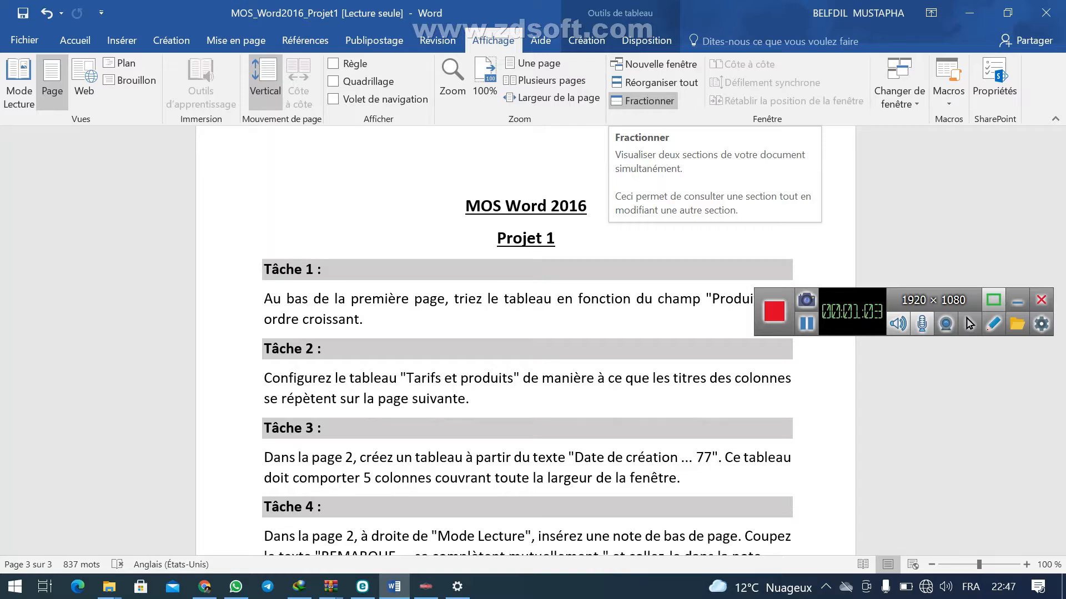
left_click(644, 100)
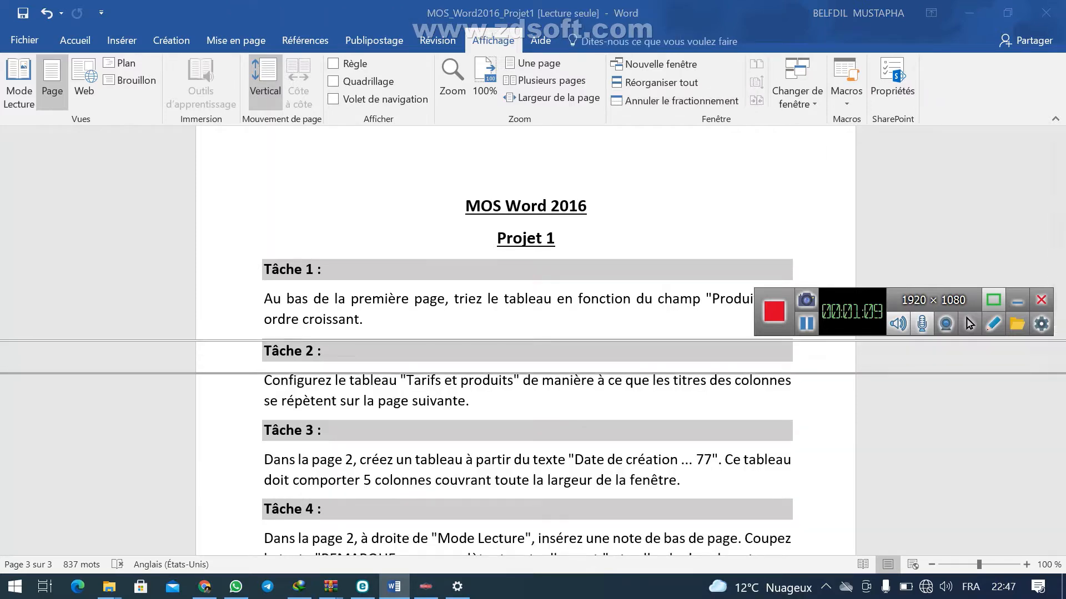
left_click(533, 476)
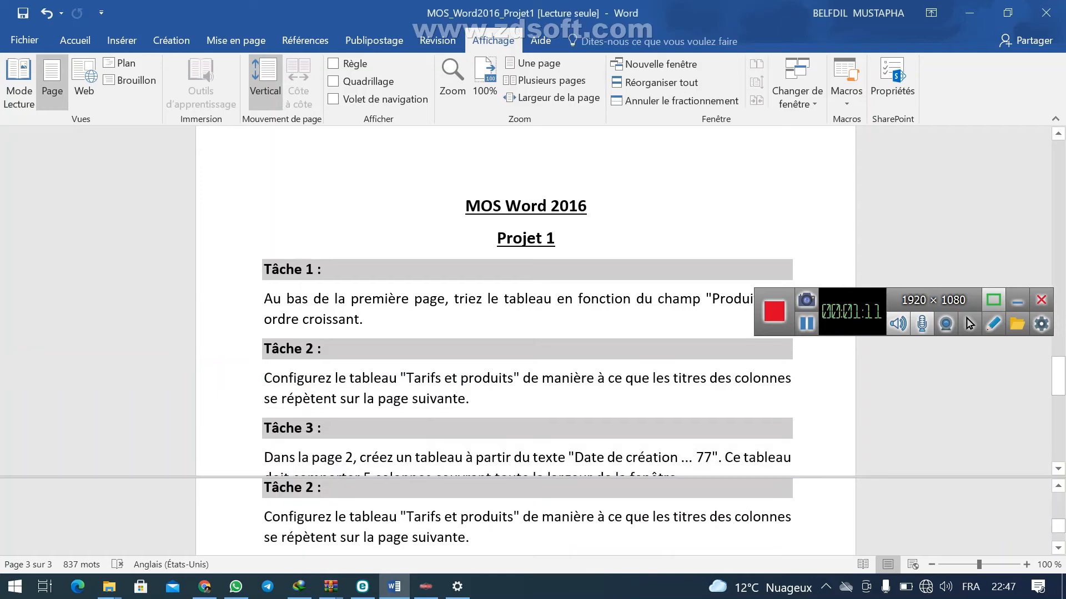
scroll(525, 516, "down", 2)
scroll(525, 517, "up", 4)
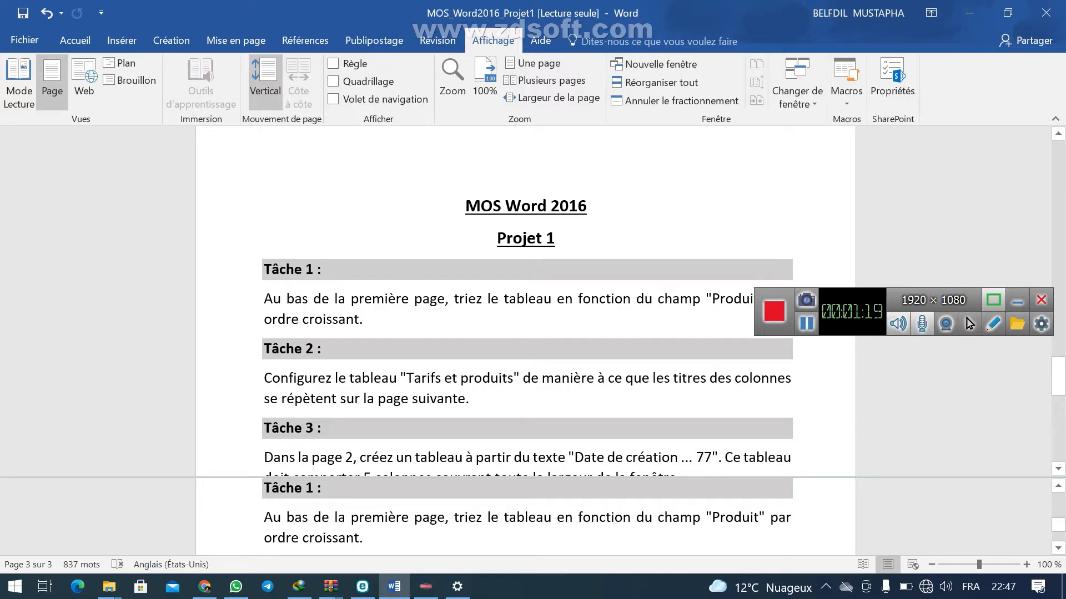
- Sort the whole "Tarifs et produits" table by the Produit field as text in ascending order, keeping its header row, and review the rows
scroll(526, 300, "up", 20)
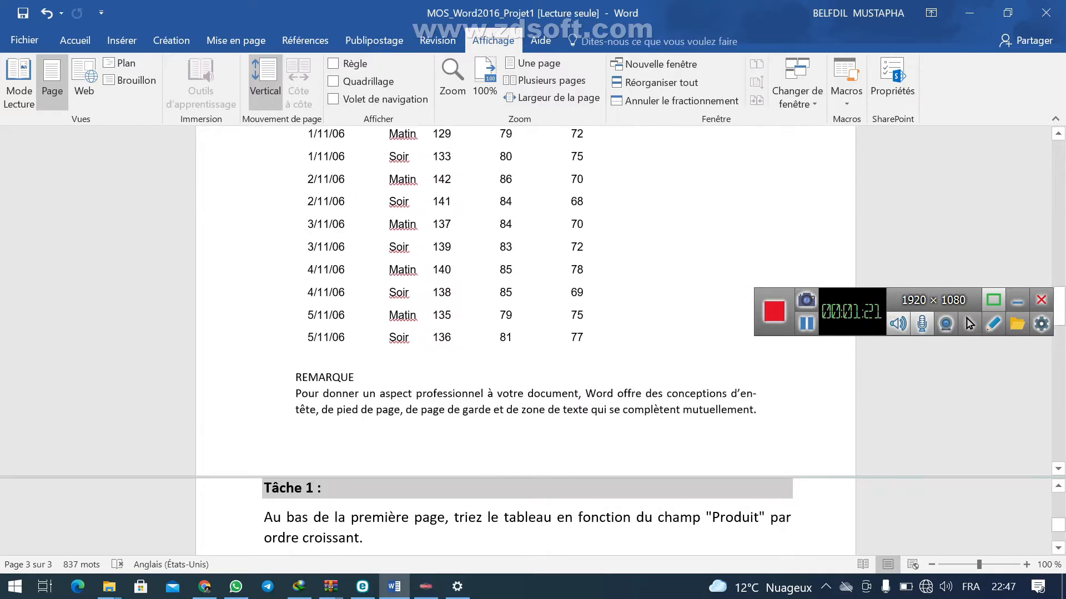
scroll(525, 300, "up", 5)
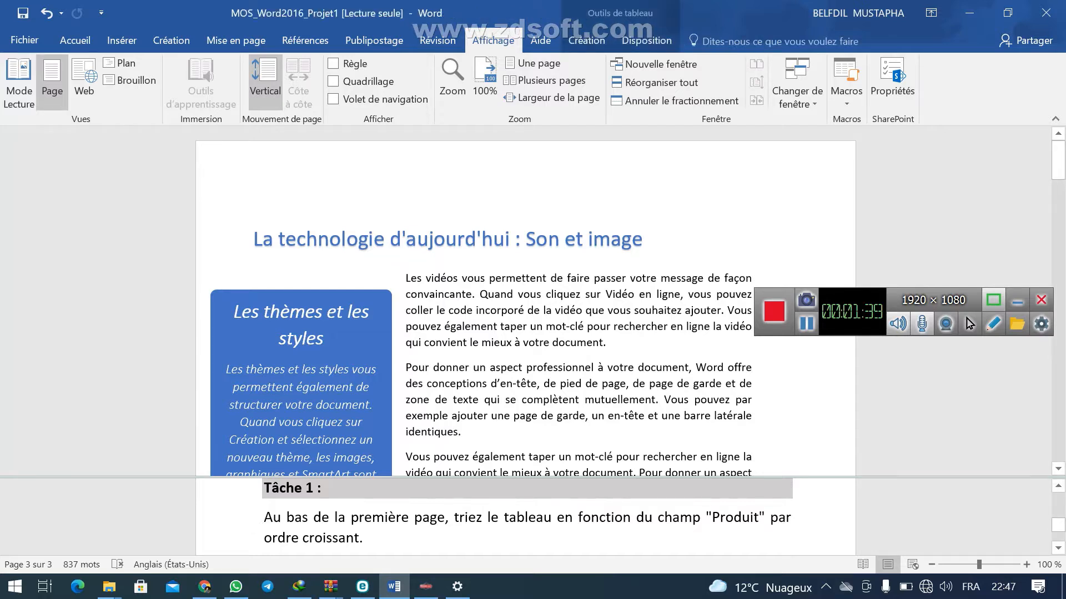
scroll(528, 299, "down", 4)
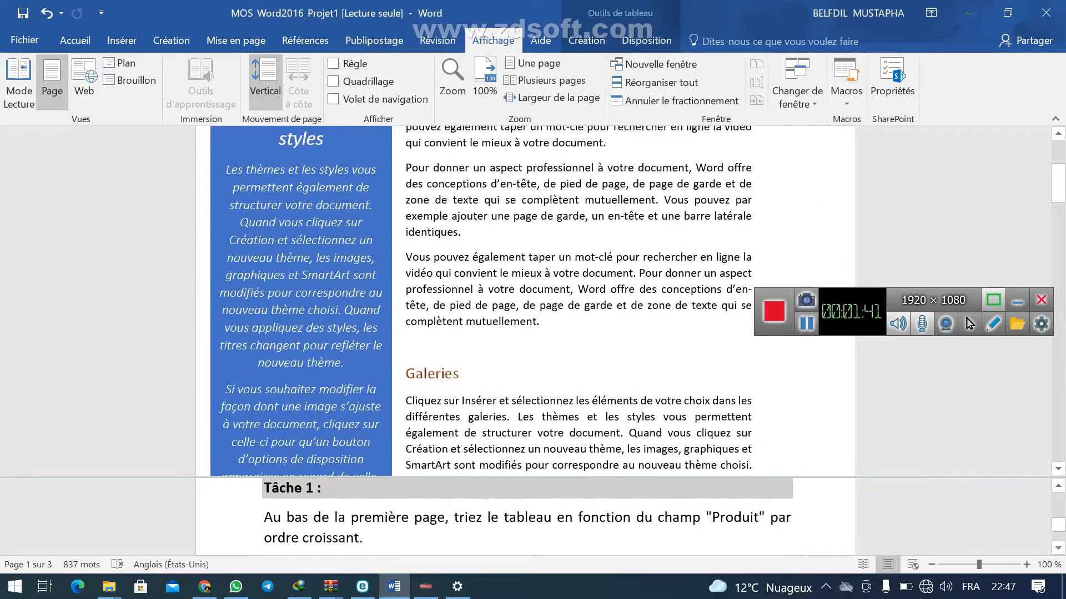
scroll(527, 300, "down", 3)
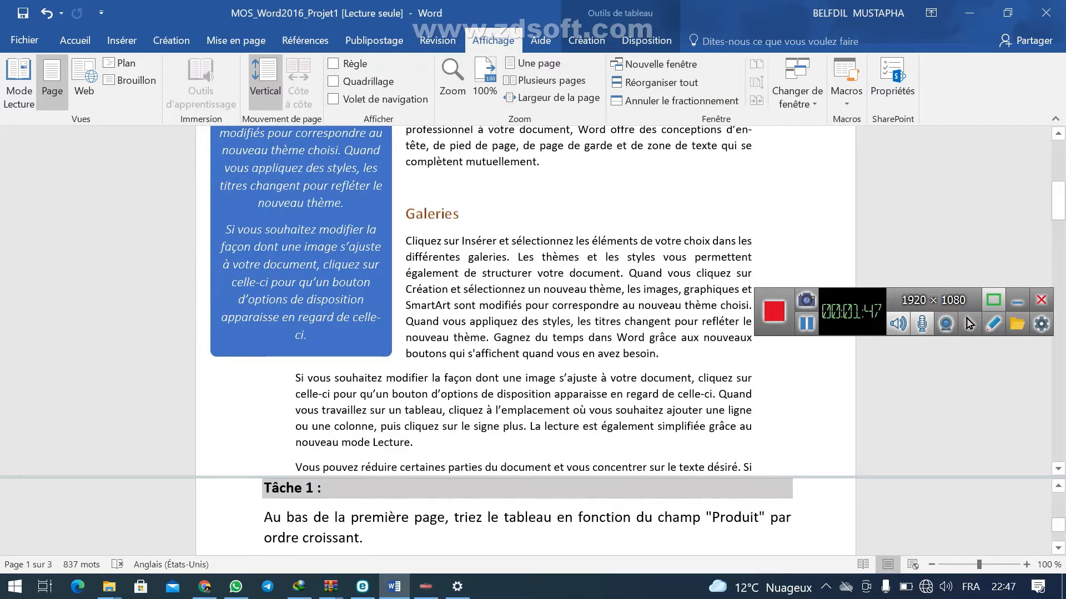
scroll(525, 300, "down", 6)
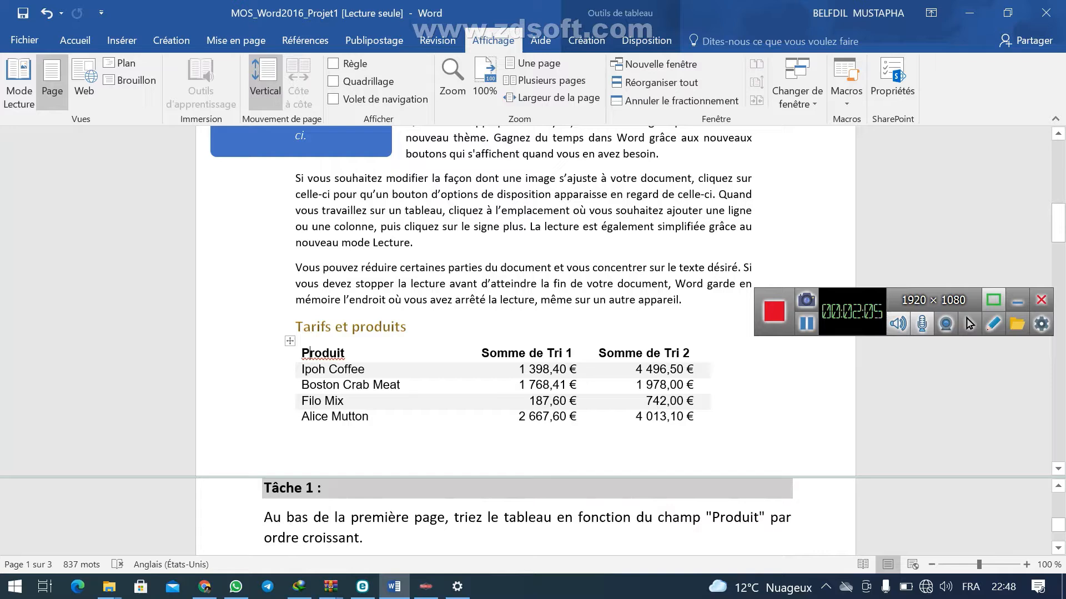
left_click(411, 444)
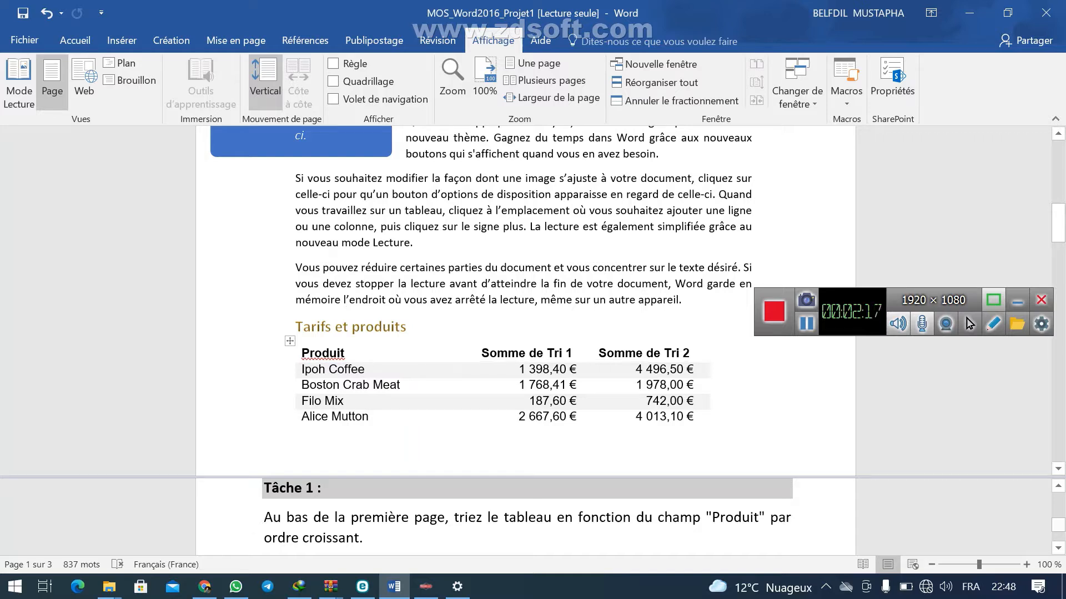
left_click(290, 341)
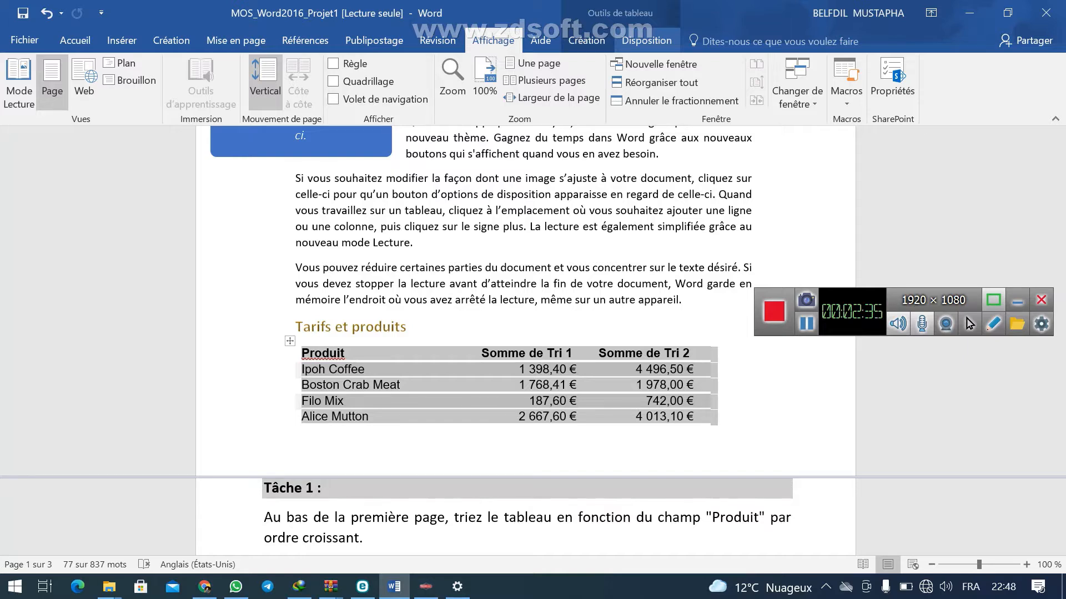
left_click(647, 41)
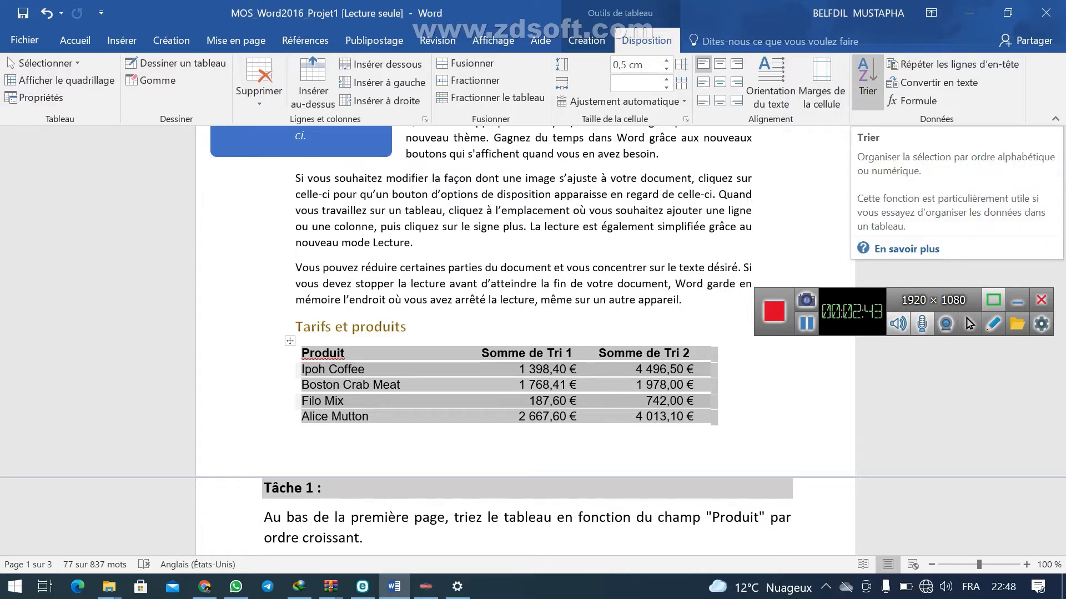
left_click(867, 84)
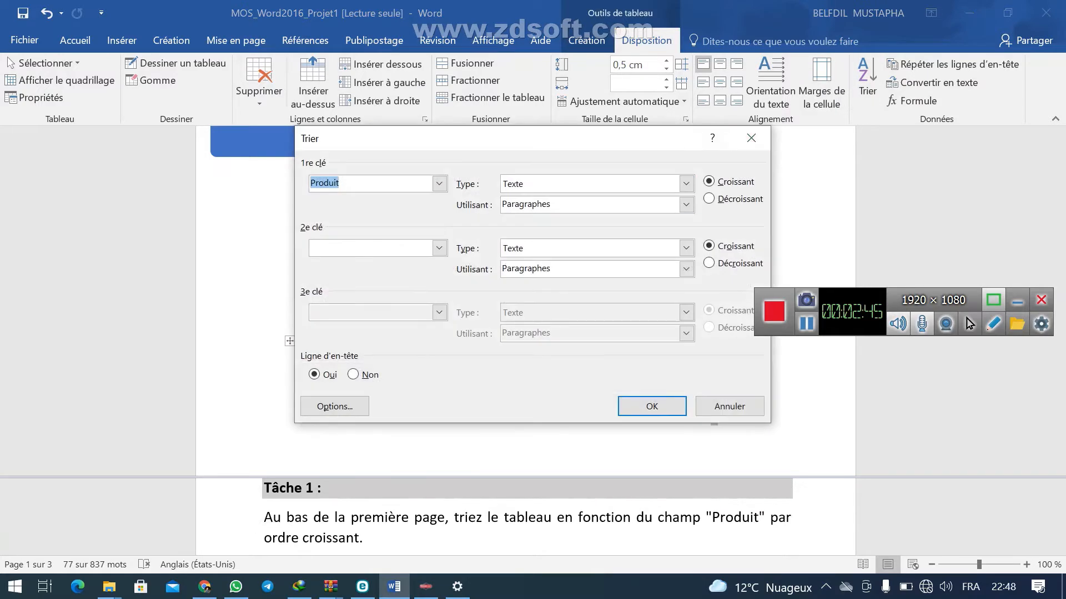
left_click(439, 183)
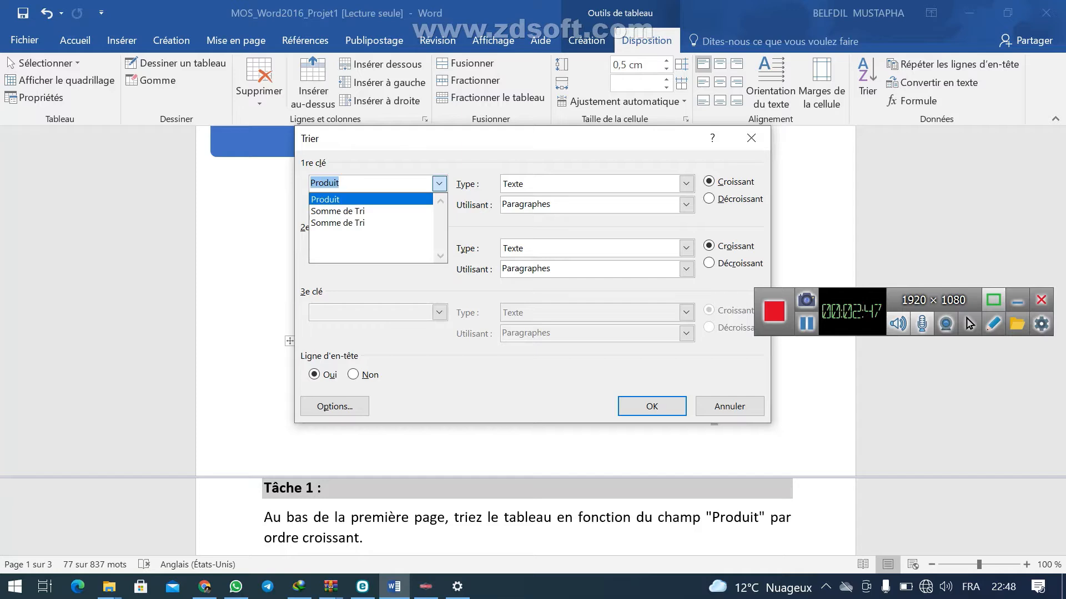
left_click(439, 183)
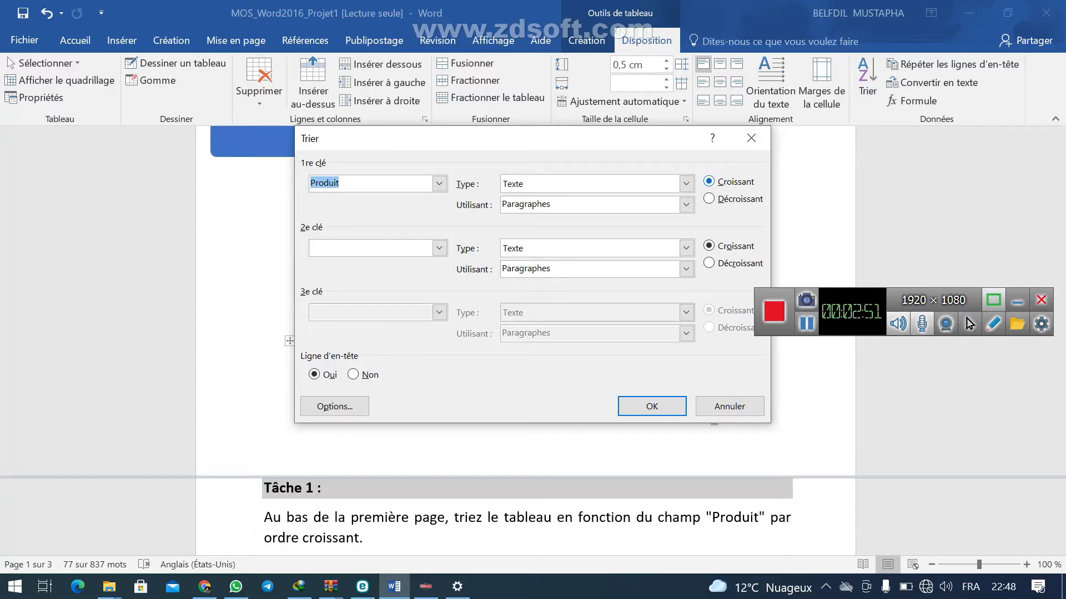
left_click(733, 181)
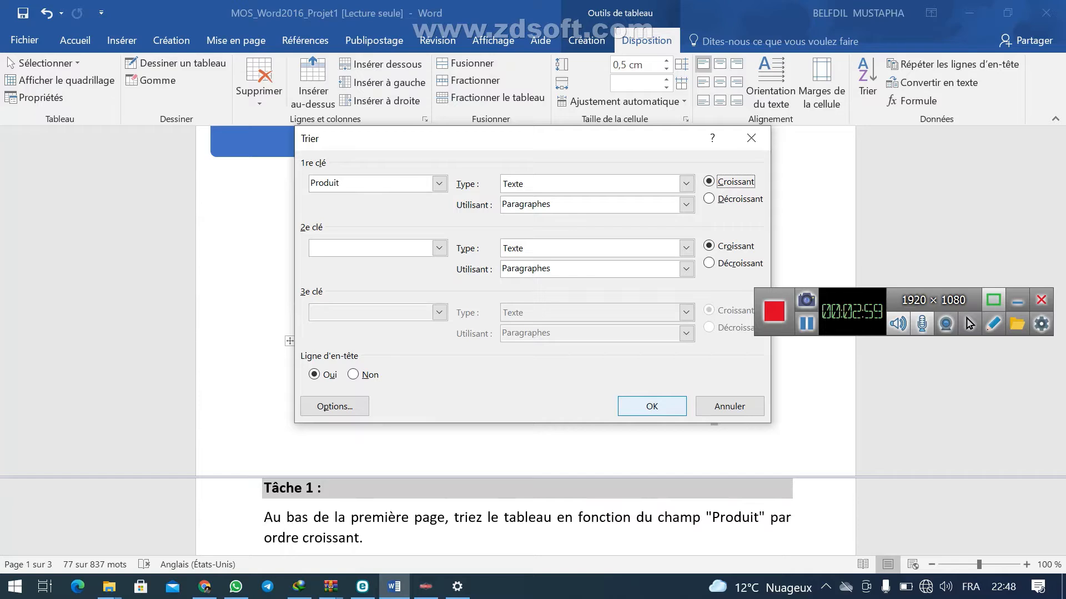
key("Return")
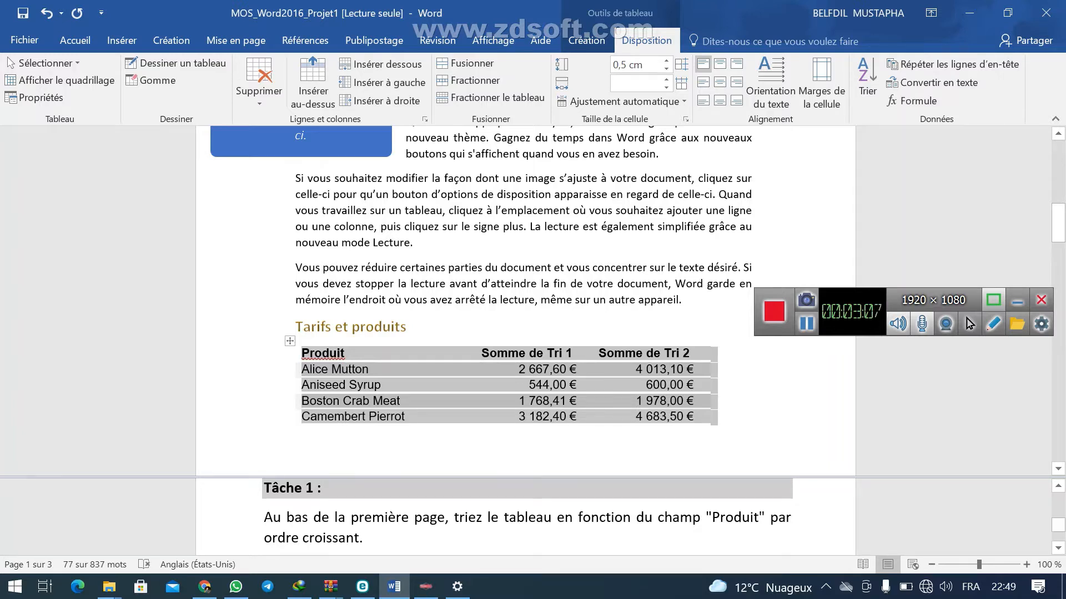
scroll(525, 300, "down", 3)
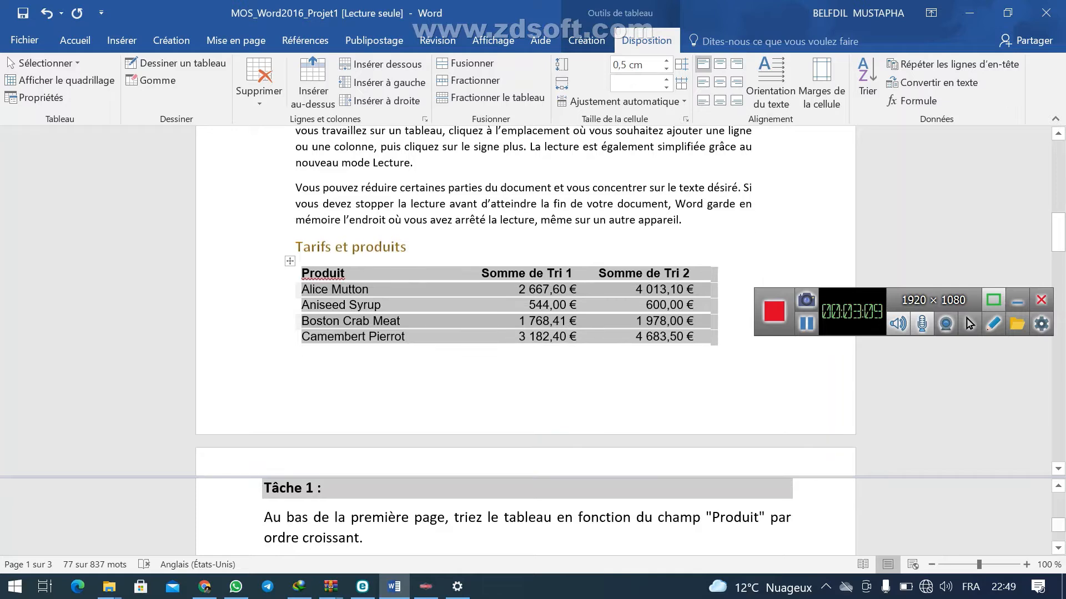
scroll(525, 299, "down", 3)
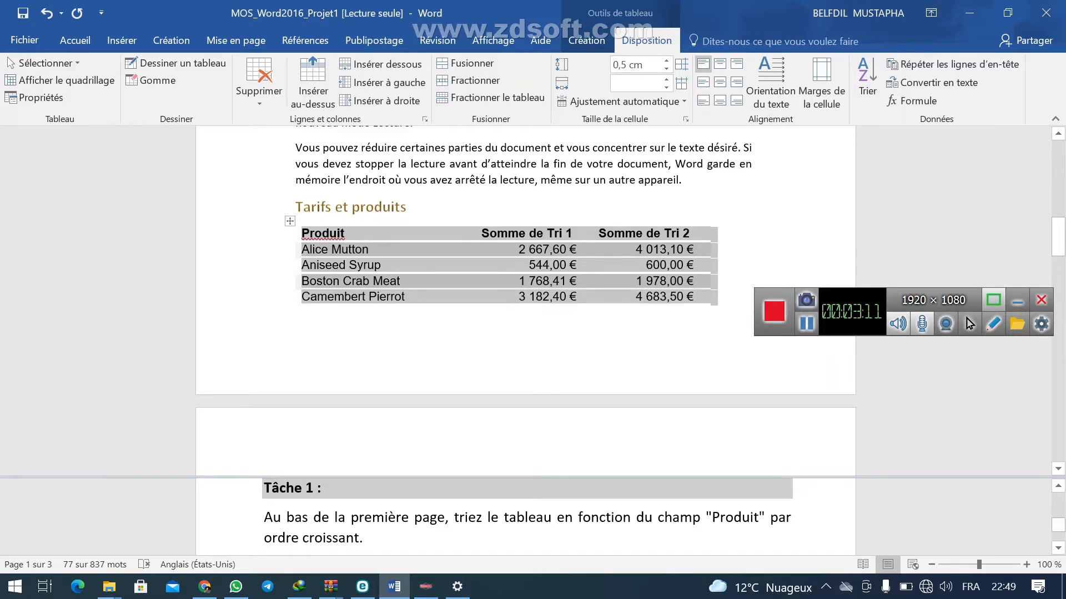
scroll(525, 300, "down", 1)
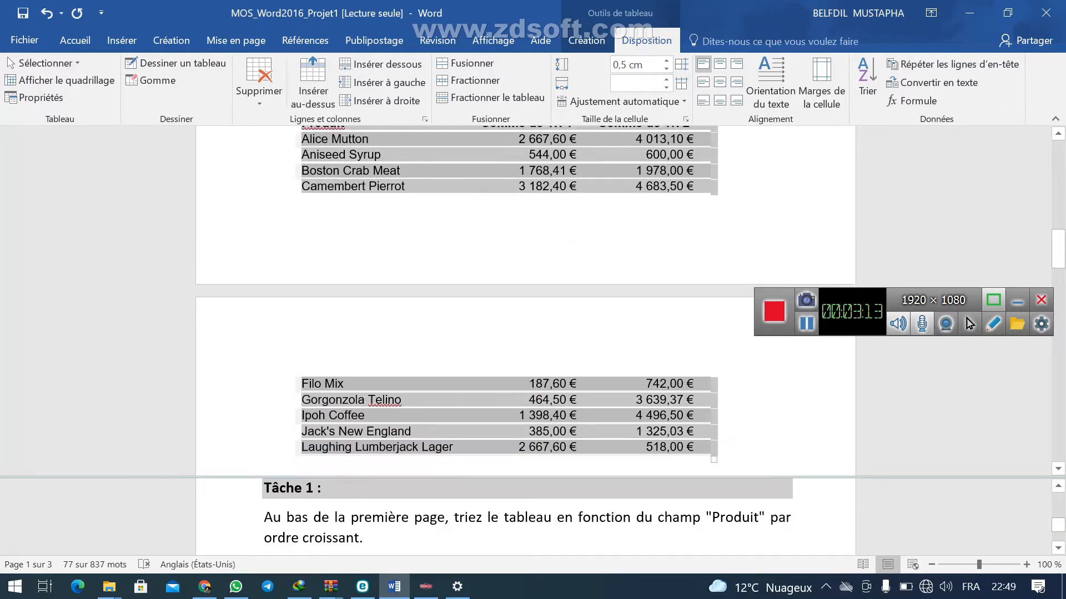
- Bring up the Tâche 2 instructions and set the header row of the "Tarifs et produits" table to repeat on the next page
scroll(525, 300, "up", 1)
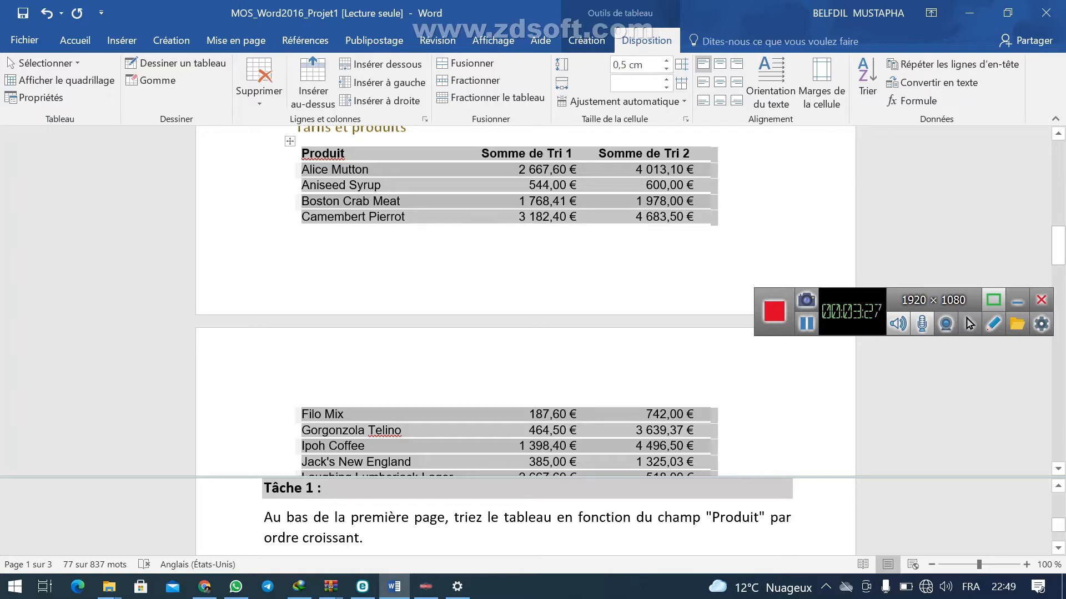
scroll(506, 300, "down", 1)
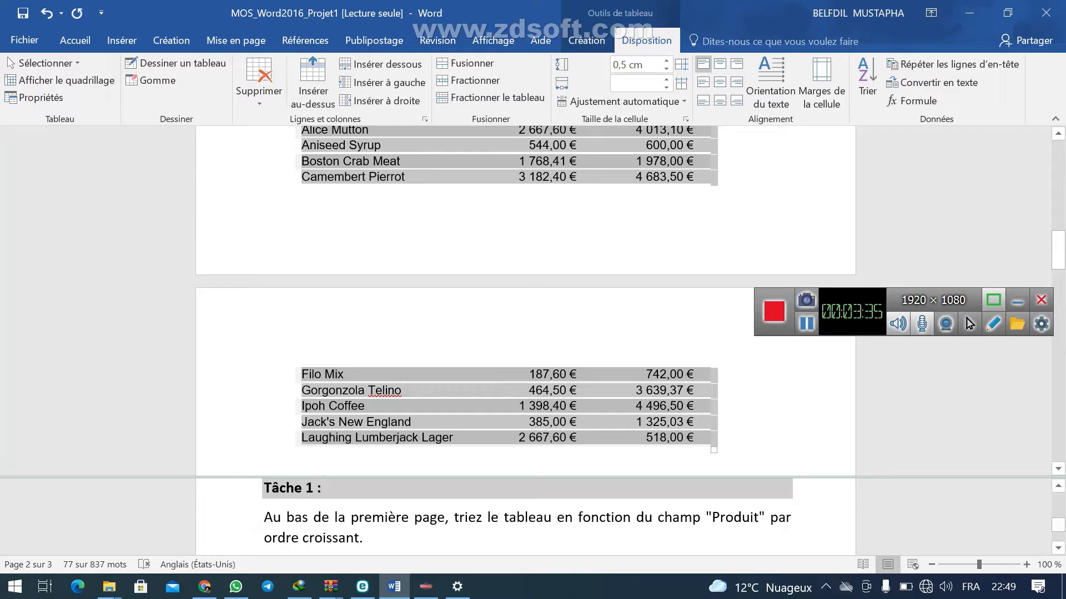
scroll(526, 299, "down", 1)
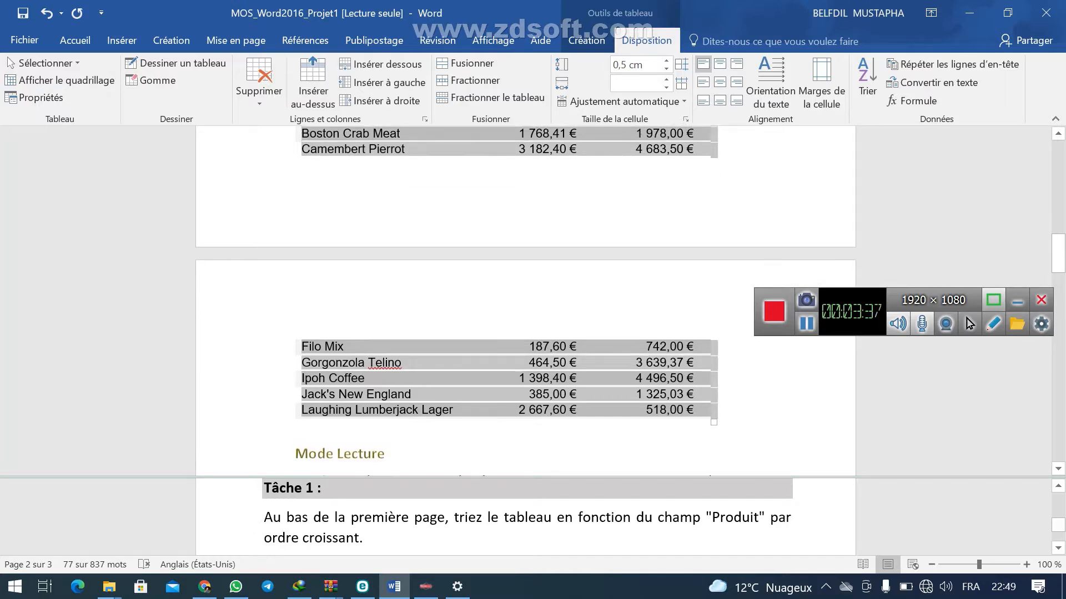
scroll(525, 516, "down", 1)
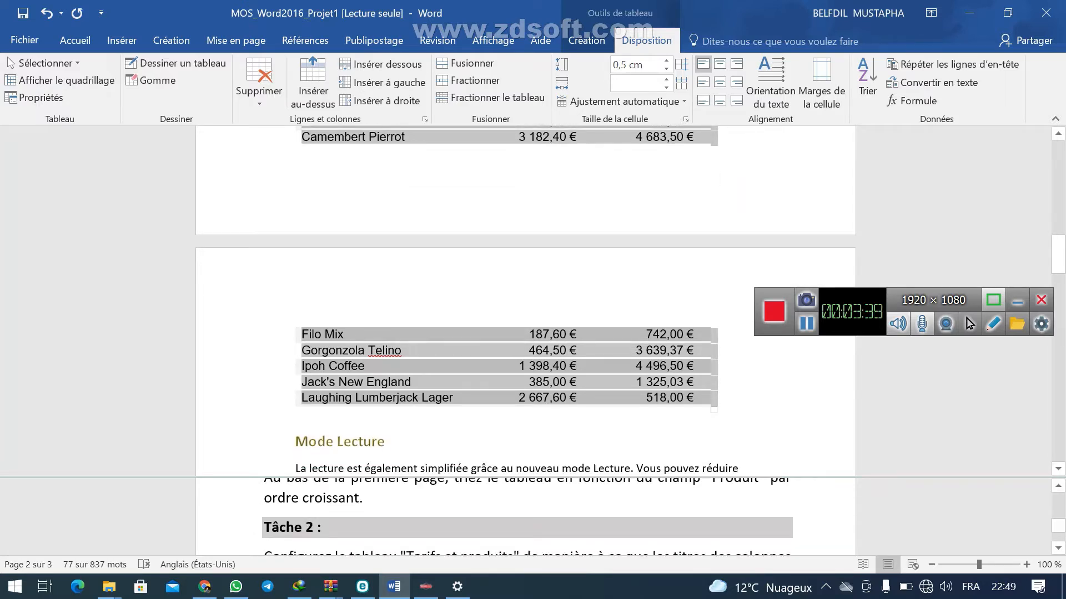
scroll(526, 516, "down", 1)
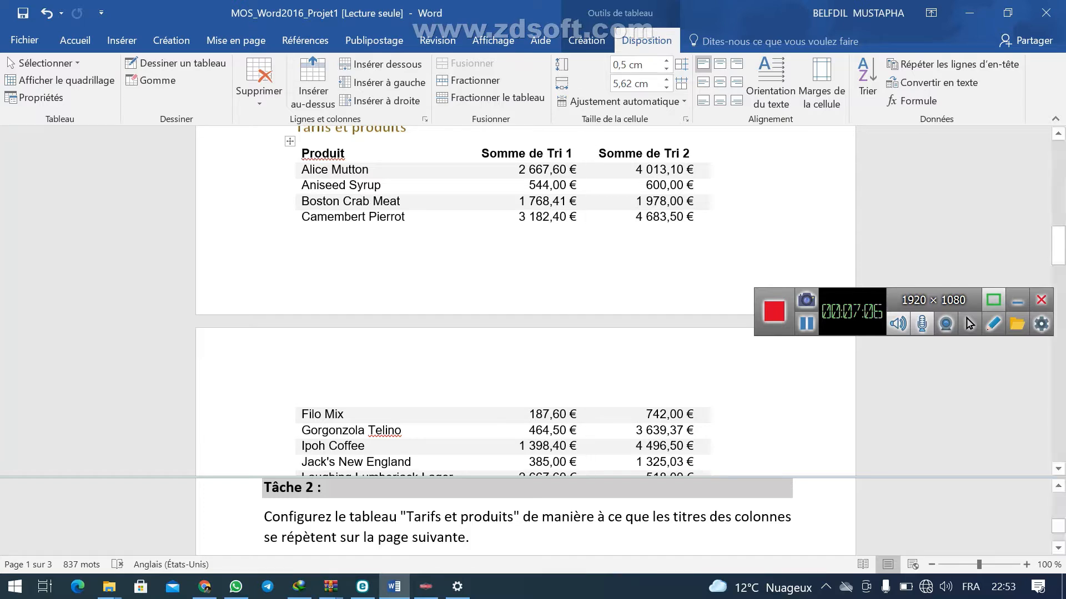
left_click(566, 185)
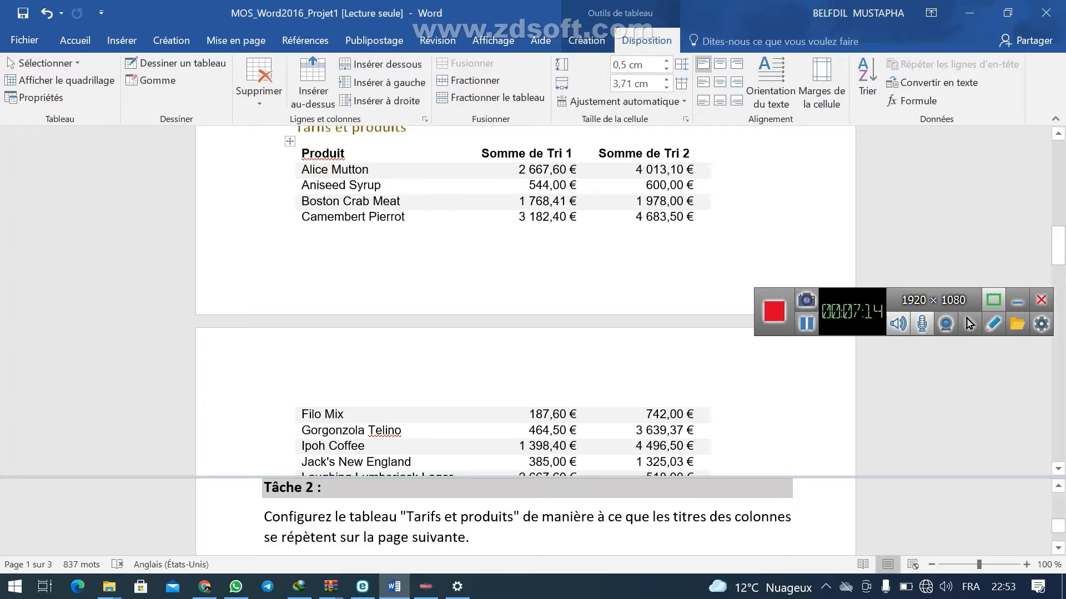
left_click(344, 154)
key("Up")
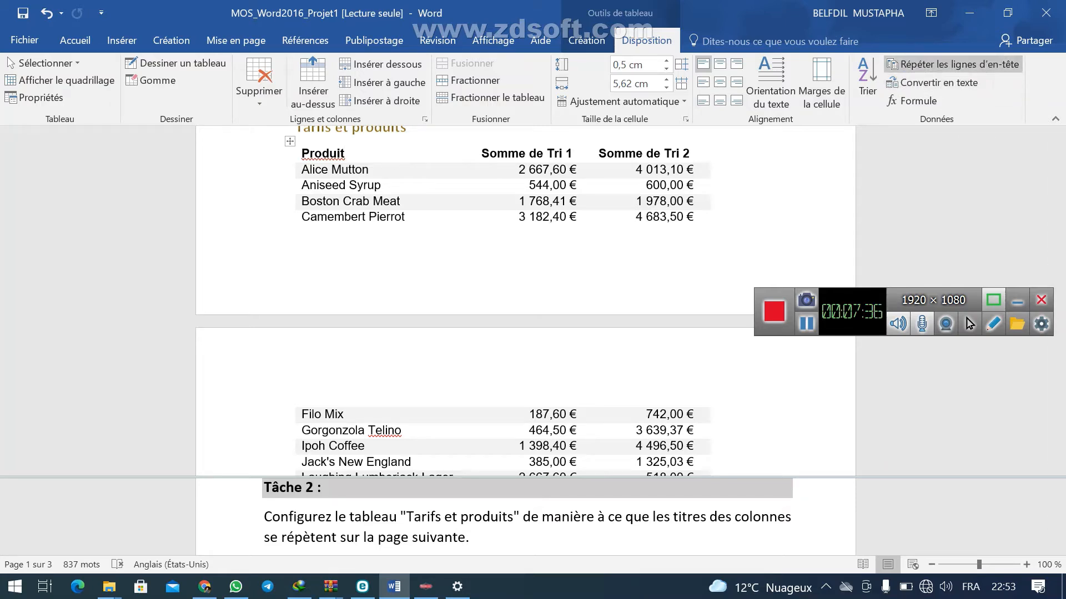
left_click(952, 64)
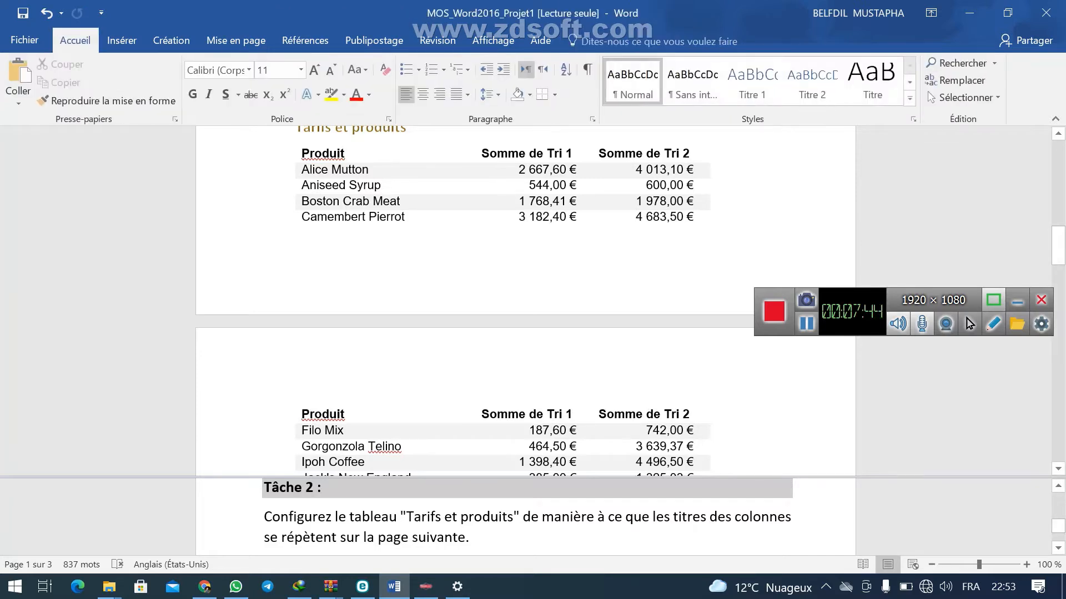
- Convert the tabbed text "Date de création ... 77" on page 2 into a 5-column table fitted to the window, separating text at tabs
scroll(527, 516, "down", 5)
scroll(527, 516, "up", 1)
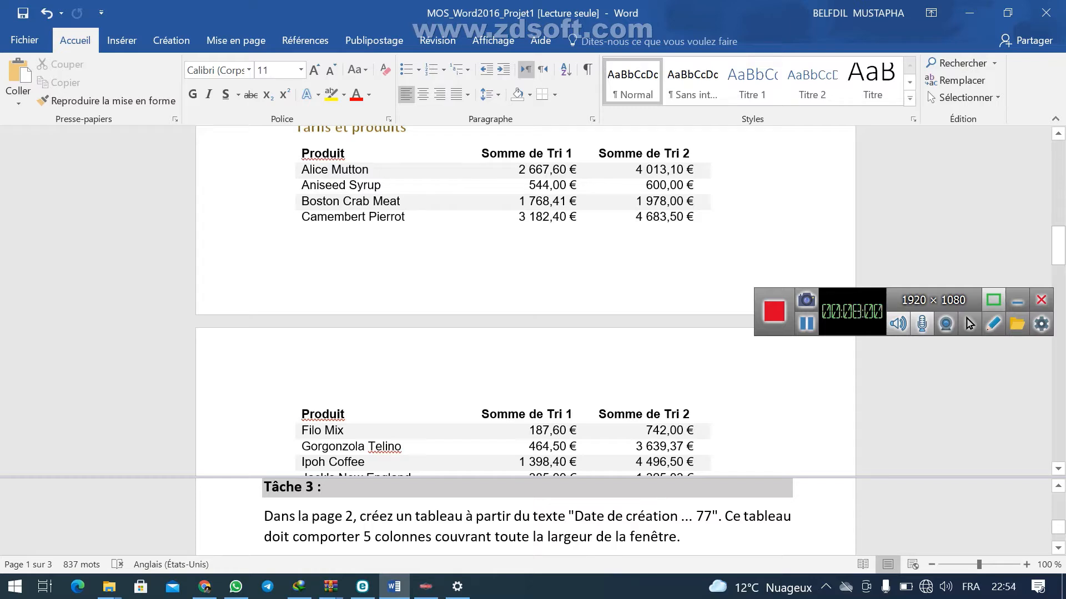
scroll(525, 299, "down", 8)
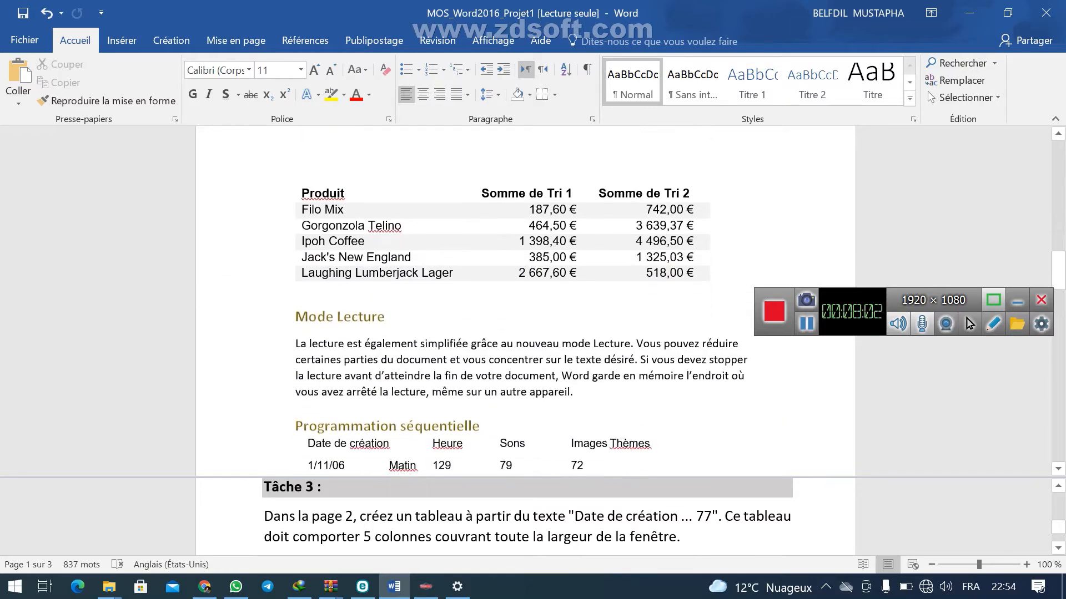
scroll(526, 300, "down", 5)
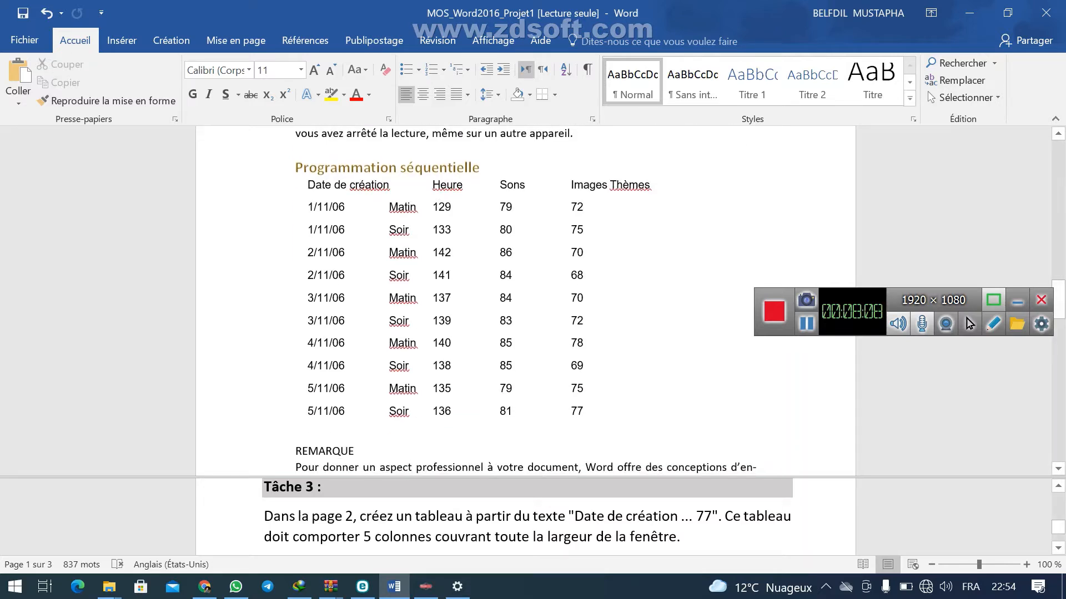
key("ctrl+z")
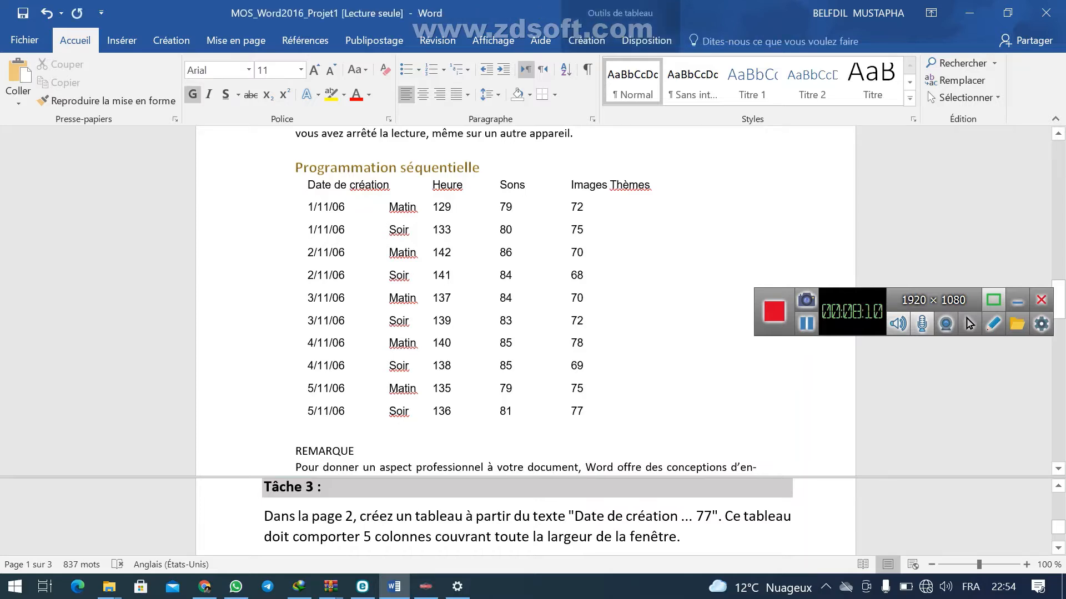
key("shift+Down")
key("shift+Down")
key("shift+Down")
key("shift+Down")
key("shift+Down")
key("shift+Down")
key("shift+Down")
key("shift+Down")
key("shift+Down")
key("shift+Down")
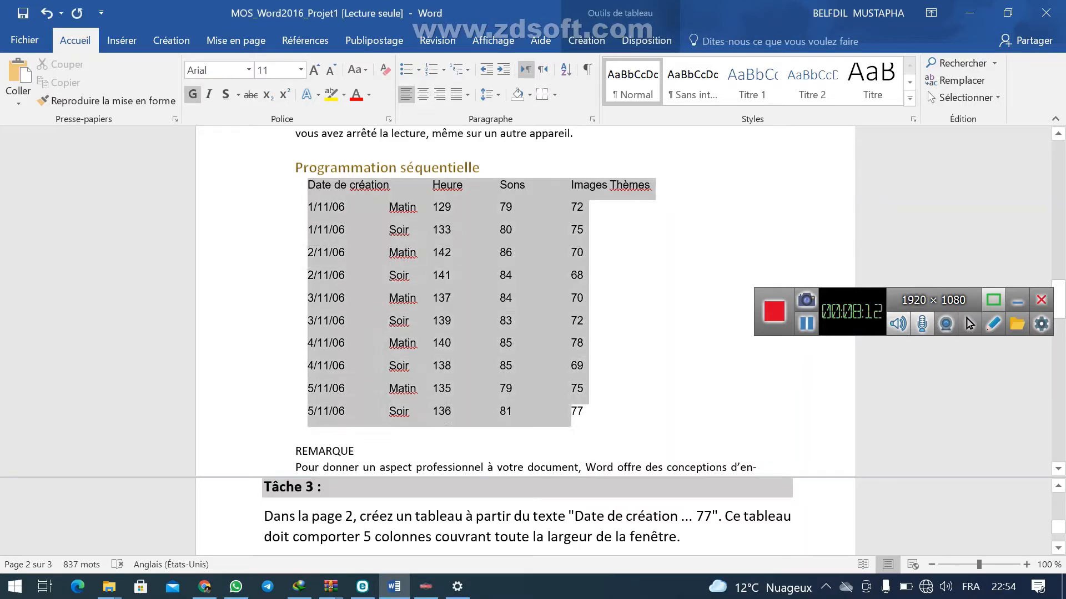
key("shift+Left")
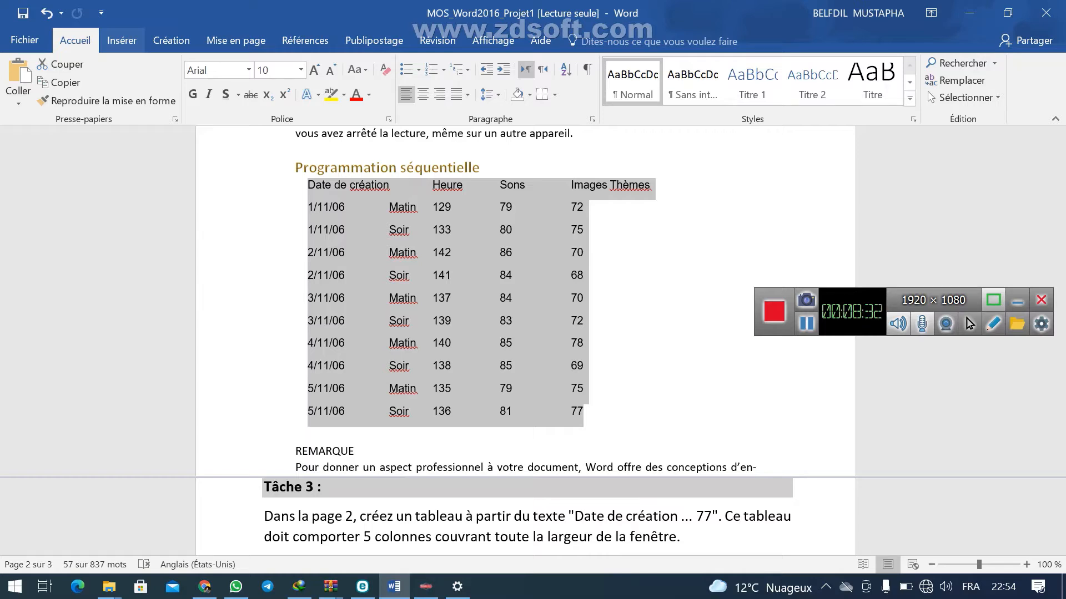
left_click(121, 40)
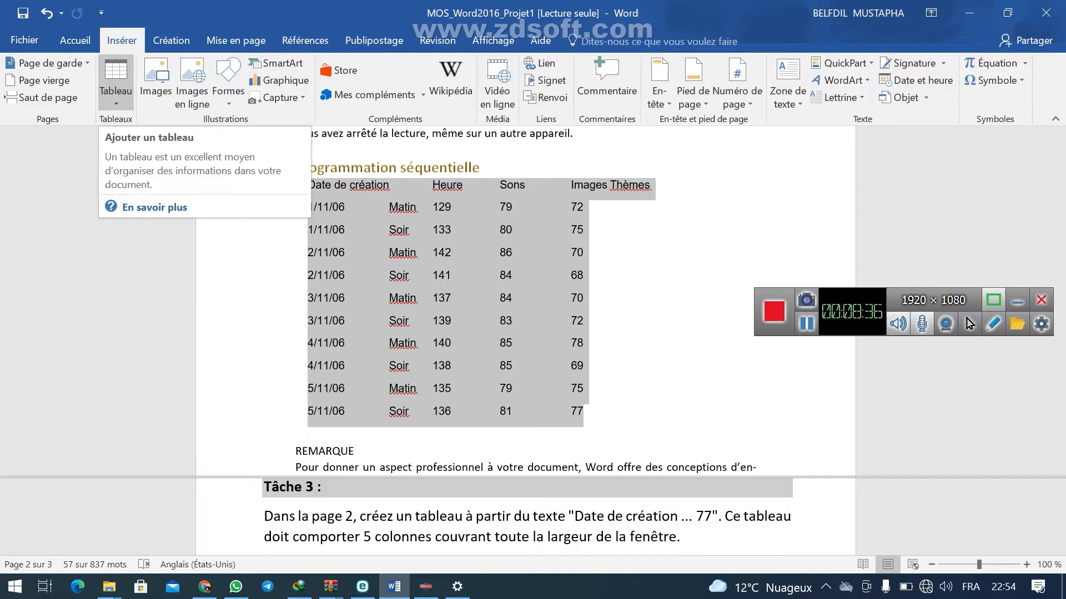
left_click(115, 84)
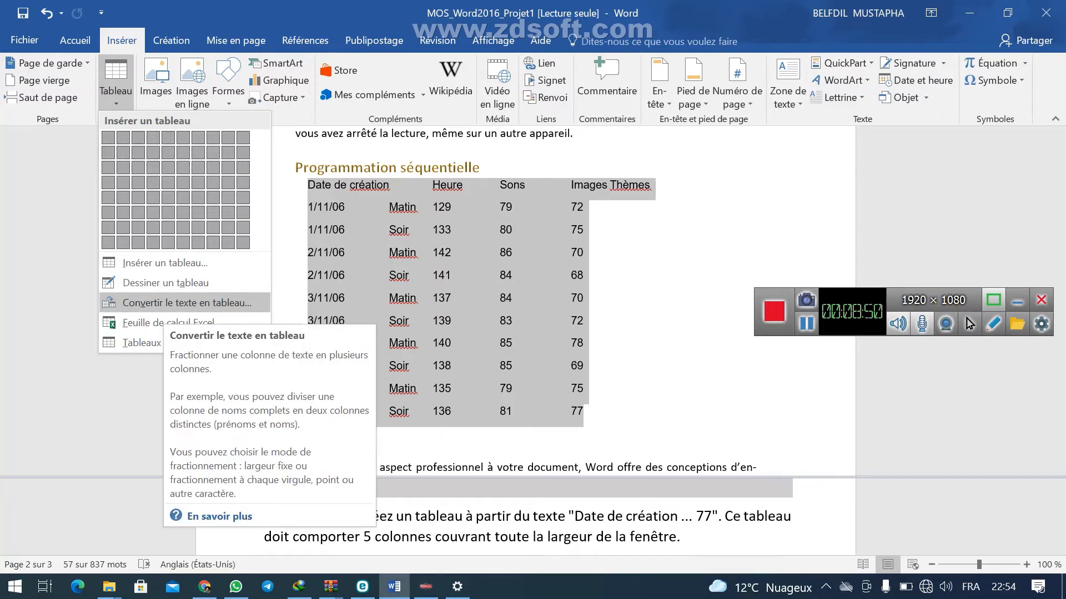
left_click(187, 303)
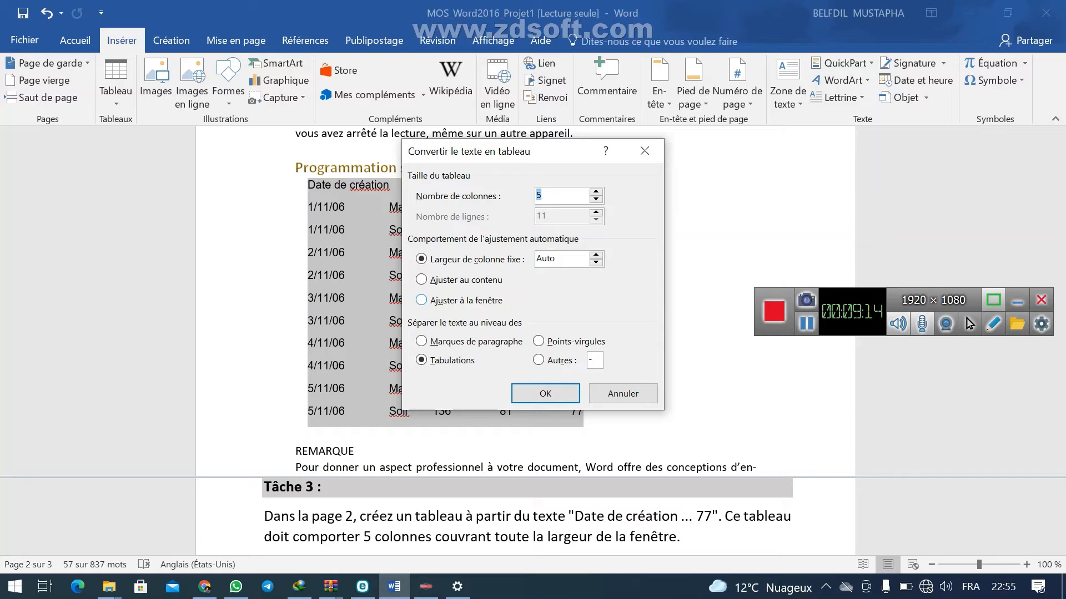
left_click(422, 300)
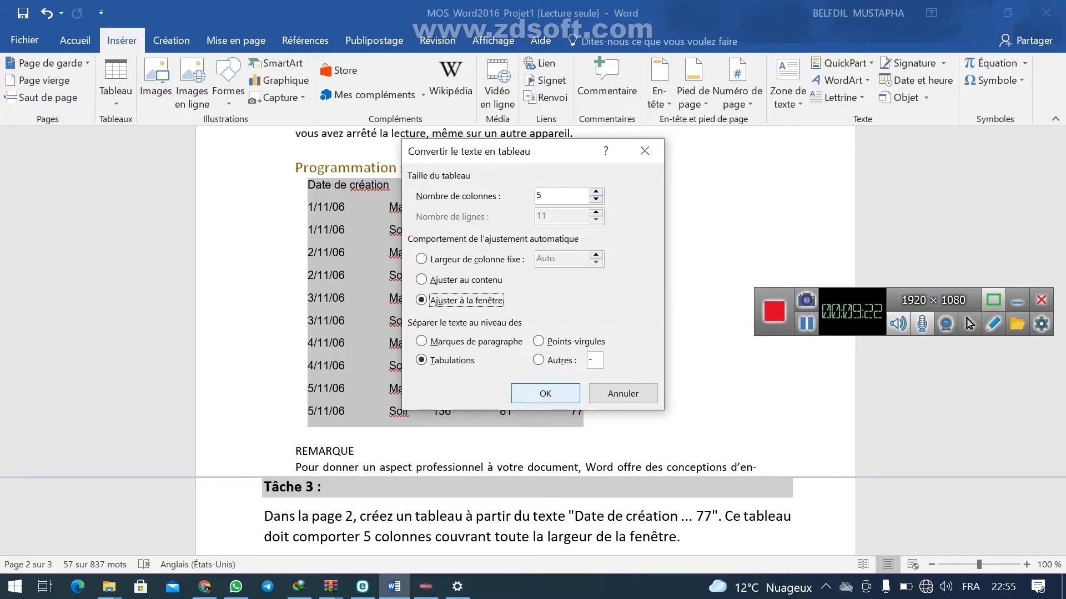
key("Return")
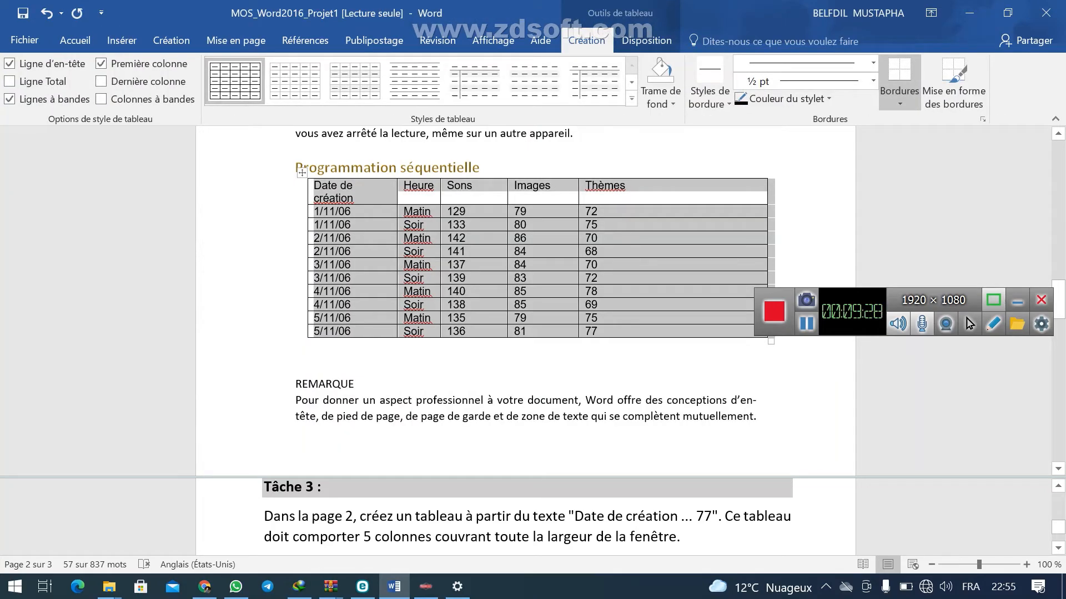
- Bring up the Tâche 4 instructions and locate the end of the "Mode Lecture" heading and the REMARQUE text on page 2
scroll(527, 517, "down", 3)
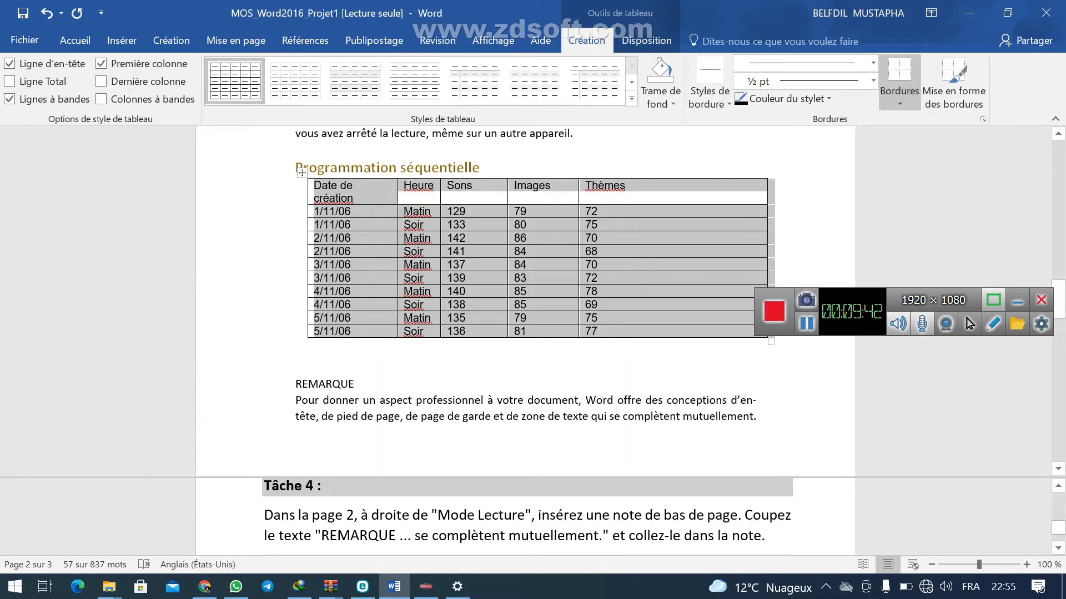
scroll(533, 300, "down", 2)
scroll(533, 300, "up", 4)
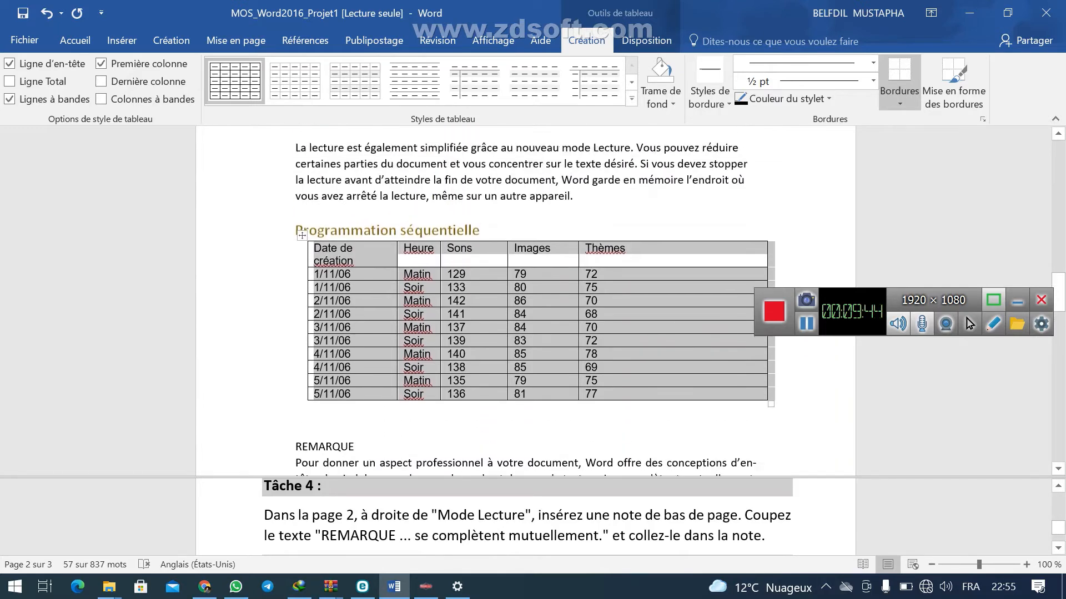
scroll(533, 299, "up", 1)
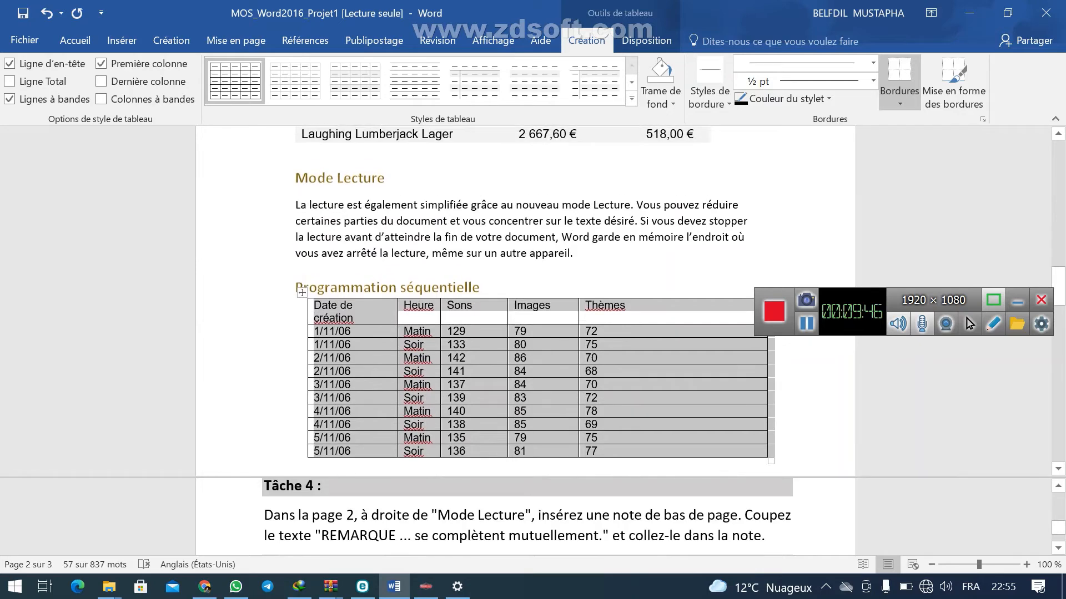
left_click(384, 178)
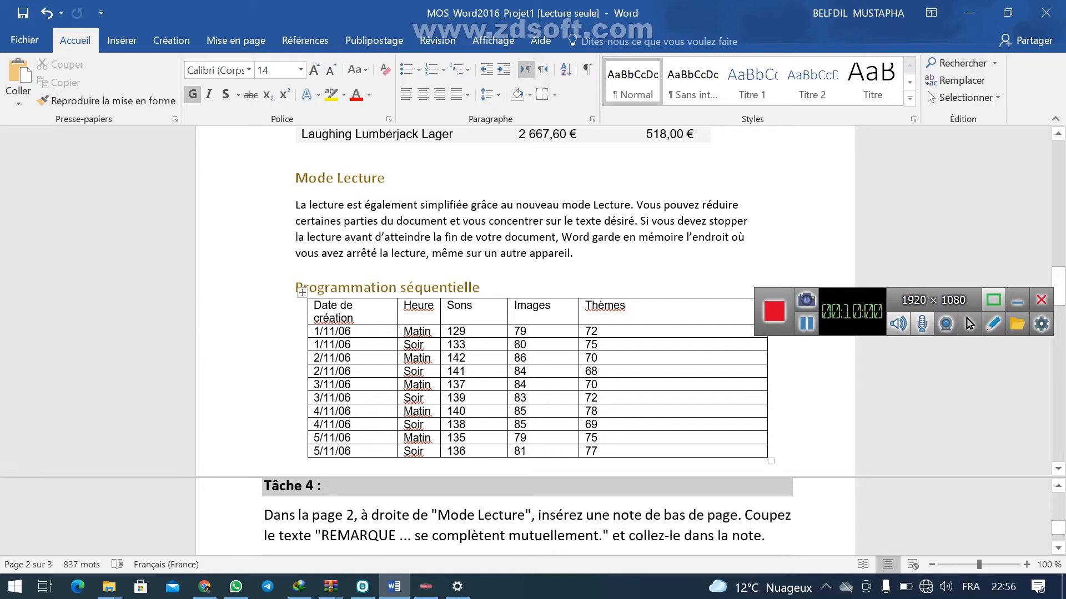
scroll(533, 333, "down", 2)
scroll(533, 300, "down", 1)
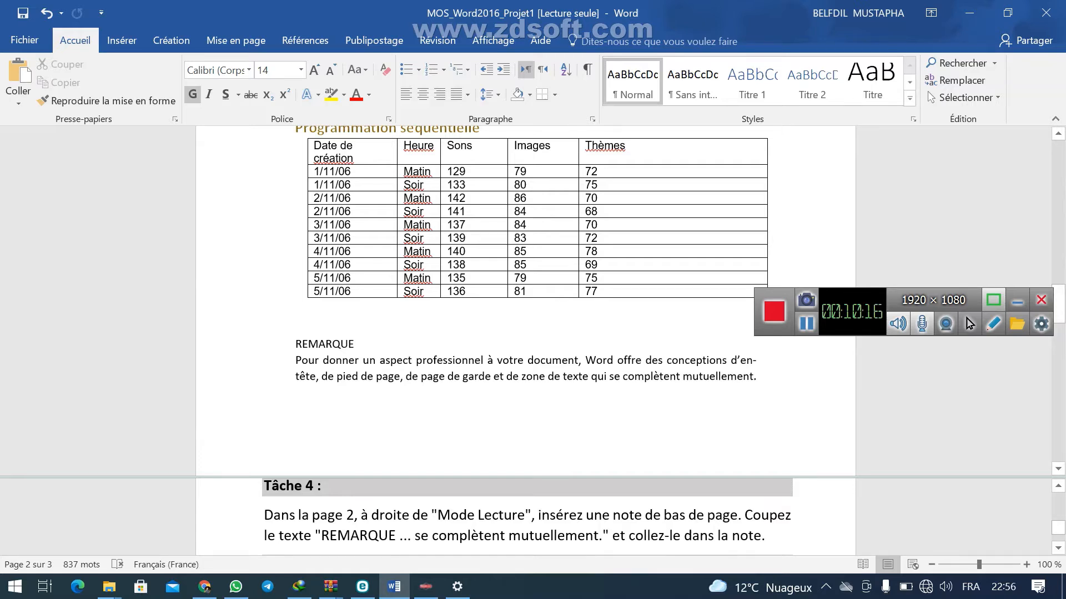
key("ctrl+shift+Right")
key("ctrl+shift+Right")
key("ctrl+shift+Right")
key("ctrl+shift+Right")
key("ctrl+shift+Right")
key("ctrl+shift+Right")
key("ctrl+shift+Right")
key("ctrl+shift+Right")
key("ctrl+shift+Right")
key("ctrl+shift+Right")
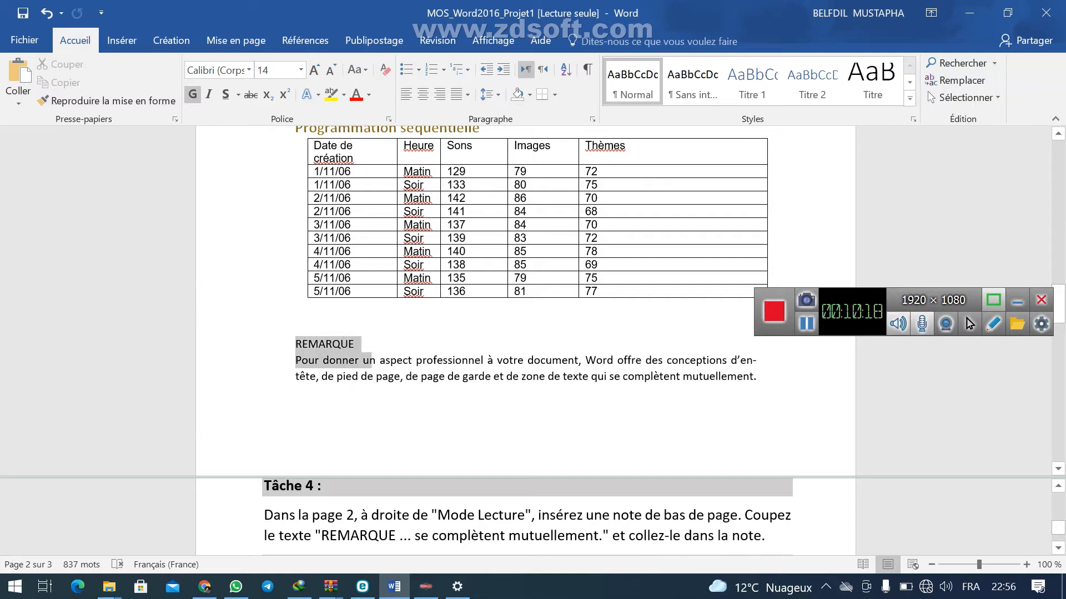
key("ctrl+shift+Down")
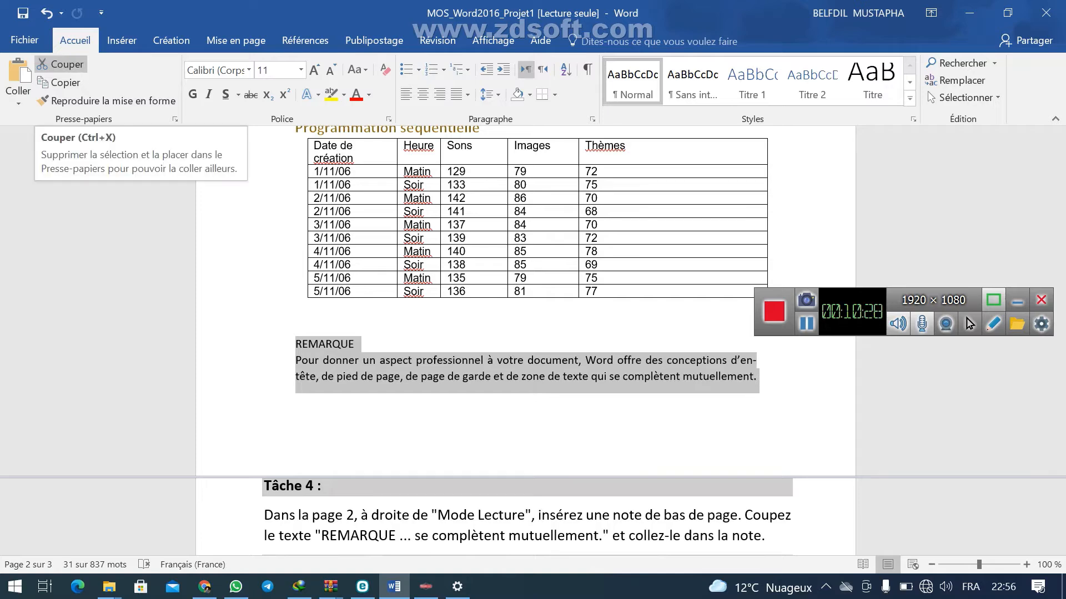
left_click(298, 328)
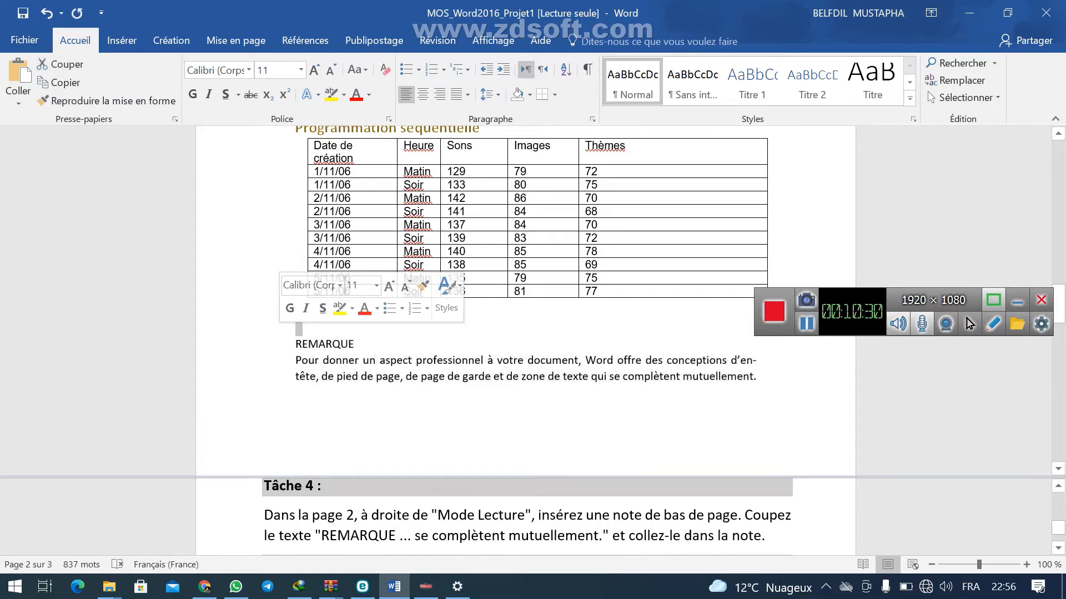
double_click(325, 344)
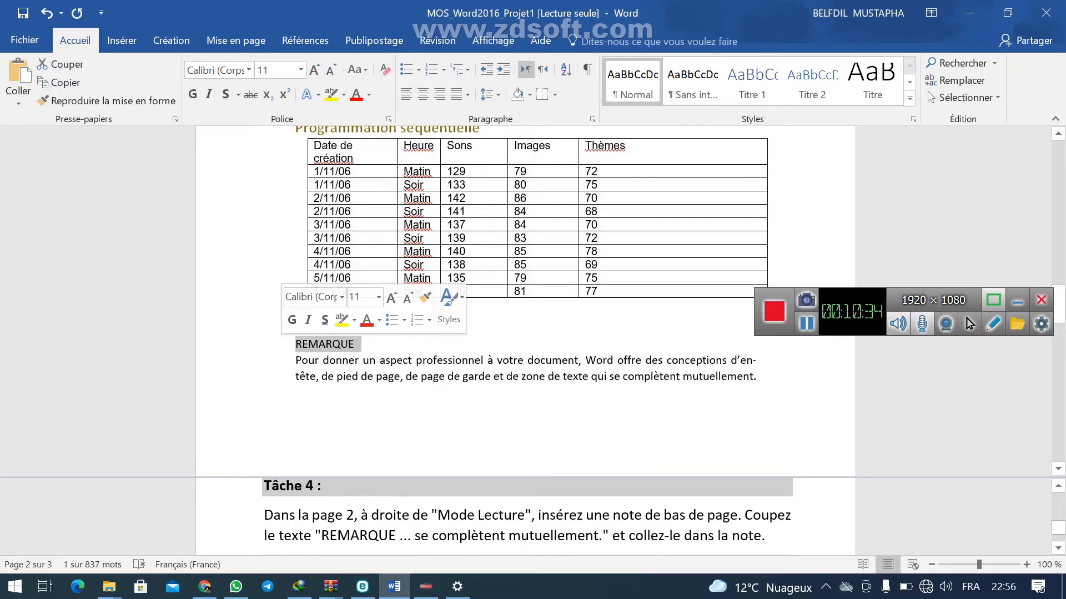
left_click(296, 344)
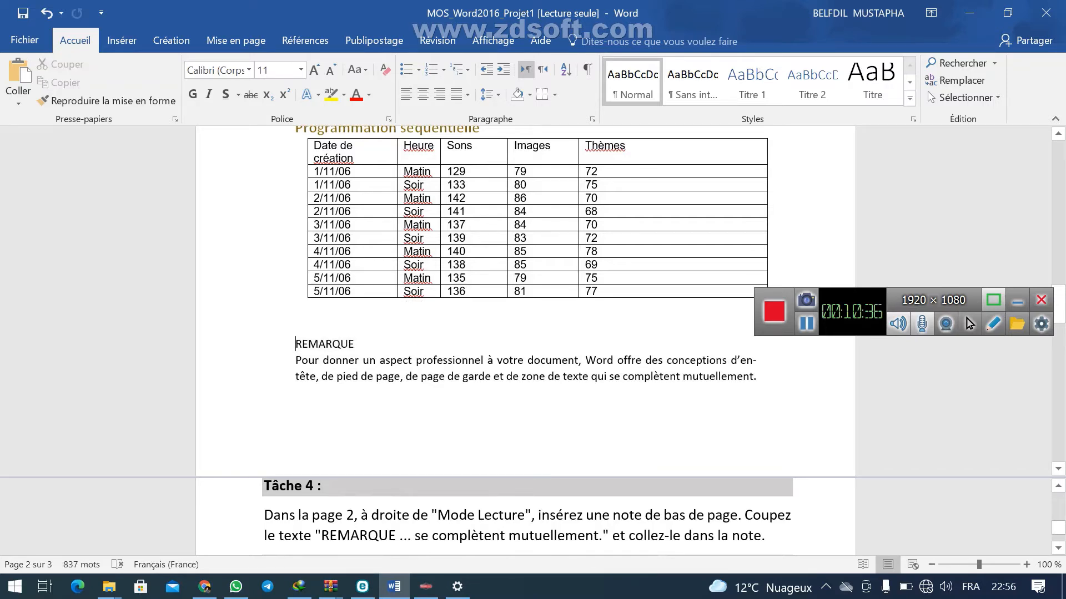
double_click(311, 344)
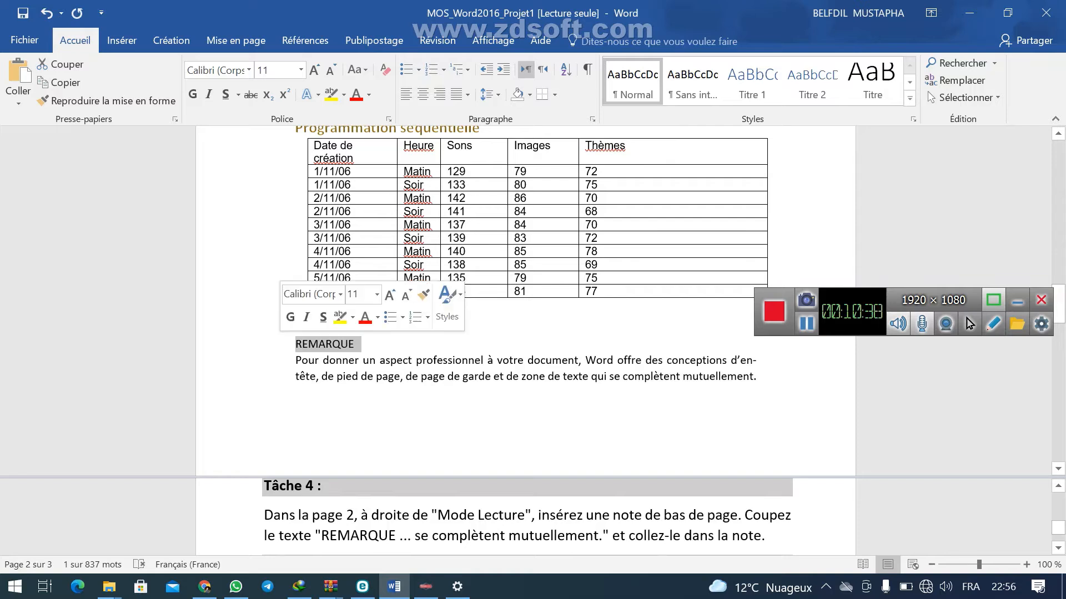
- Cut the text from "REMARQUE" through "se complètent mutuellement." below the Programmation séquentielle table
left_click_drag(295, 344, 757, 378)
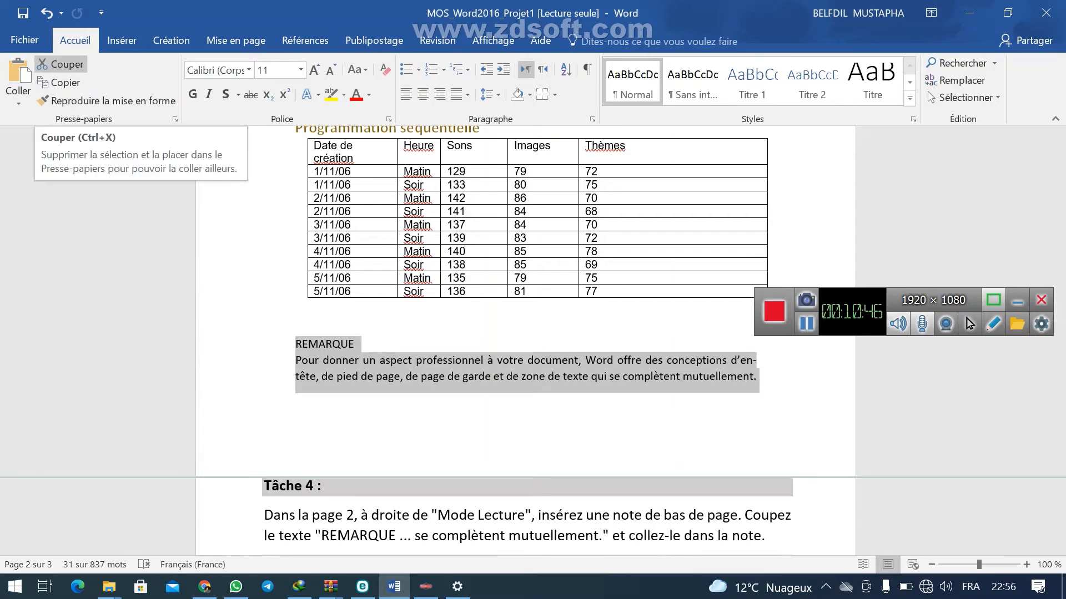
left_click(62, 65)
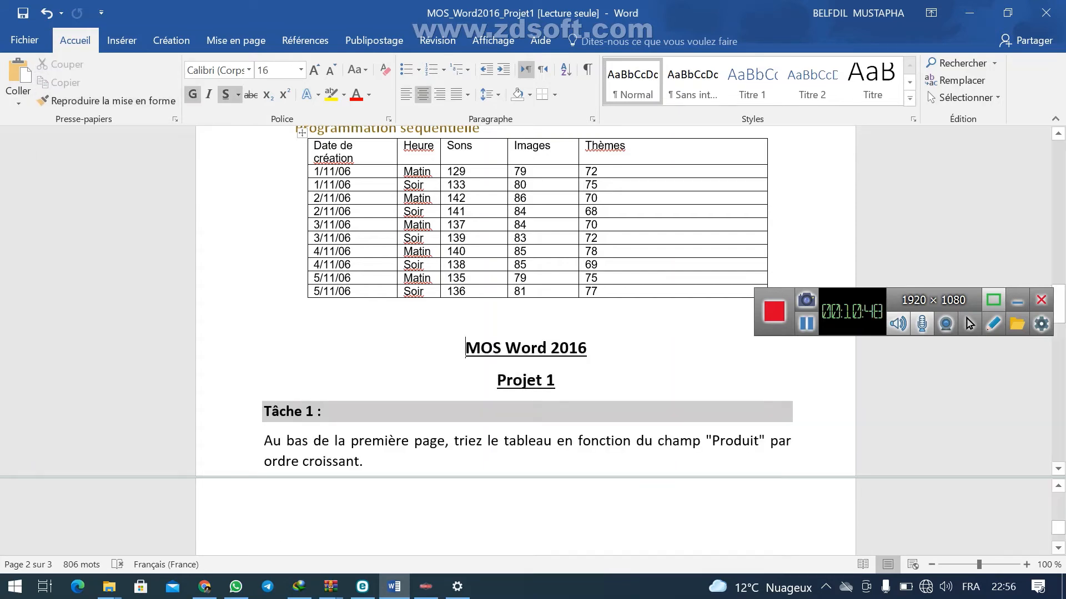
- Insert four blank lines above the "MOS Word 2016" title to separate it from the Programmation séquentielle table
key("Return")
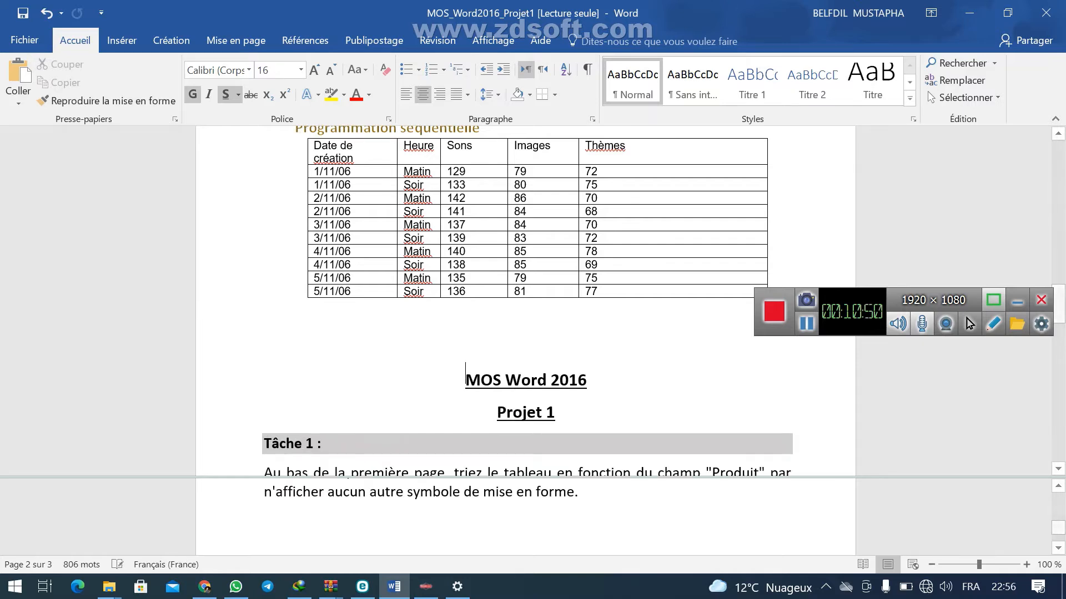
key("Return")
key("Return")
key("Return")
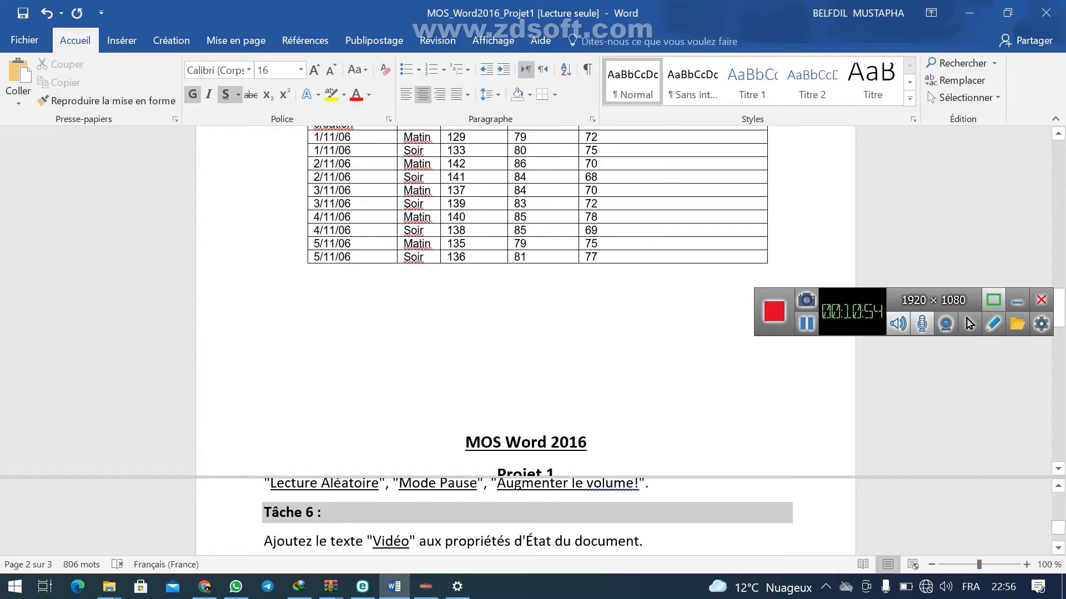
scroll(392, 245, "up", 4)
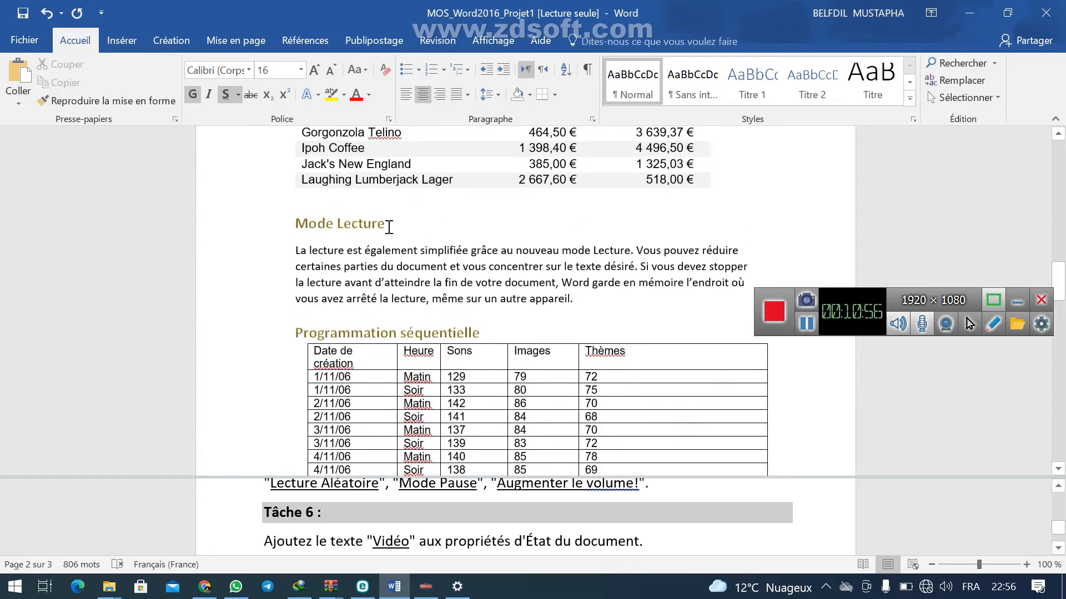
- Insert a footnote at the end of the "Mode Lecture" heading on page 2
left_click(386, 224)
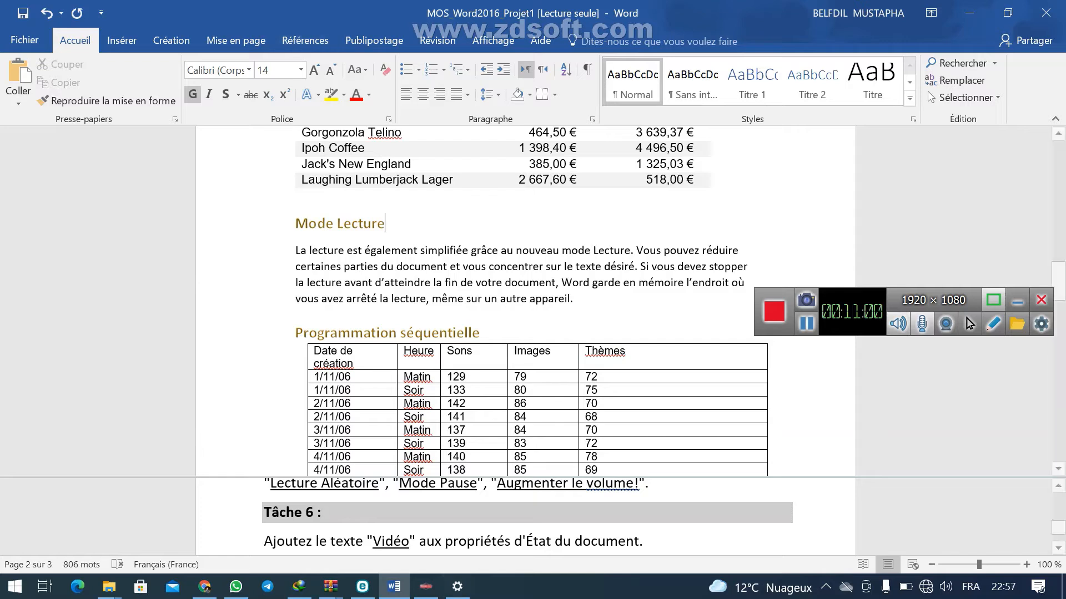
scroll(527, 517, "down", 1)
scroll(527, 516, "up", 2)
scroll(527, 516, "up", 3)
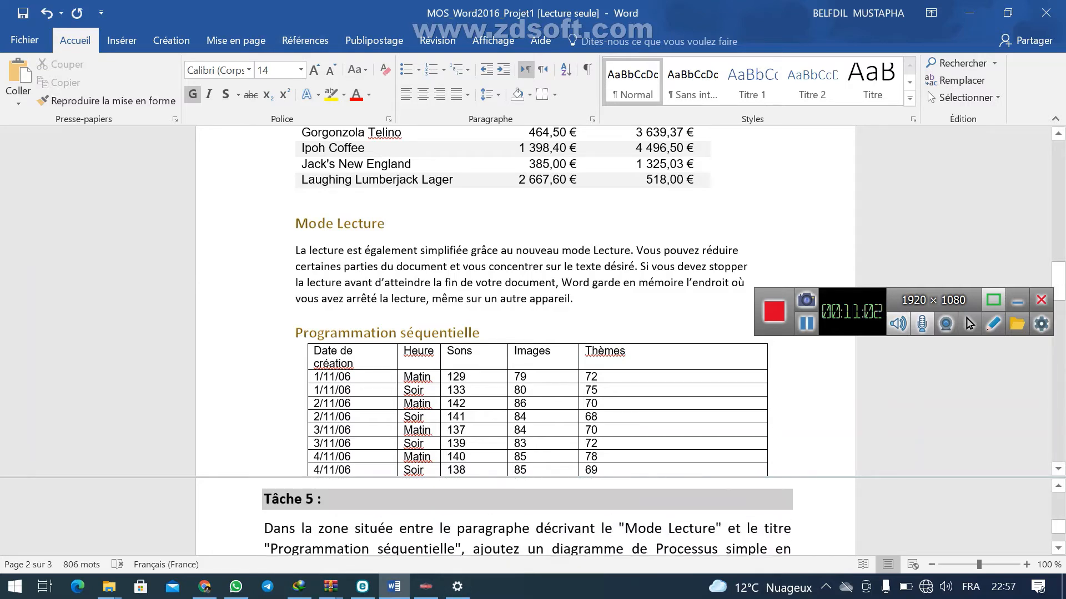
scroll(527, 516, "up", 3)
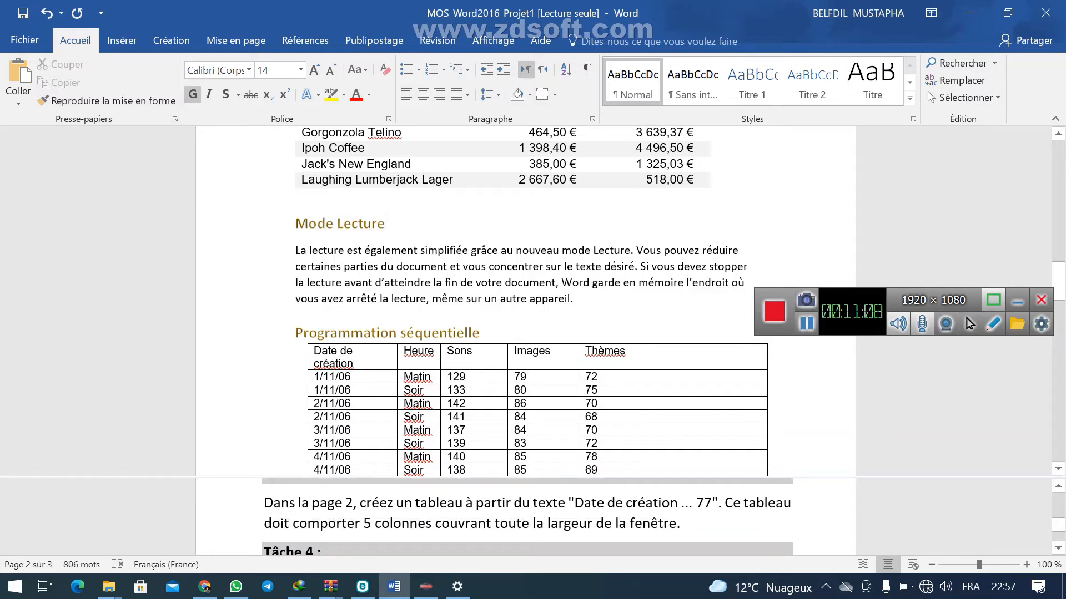
scroll(527, 516, "down", 3)
scroll(527, 516, "up", 2)
scroll(527, 516, "down", 2)
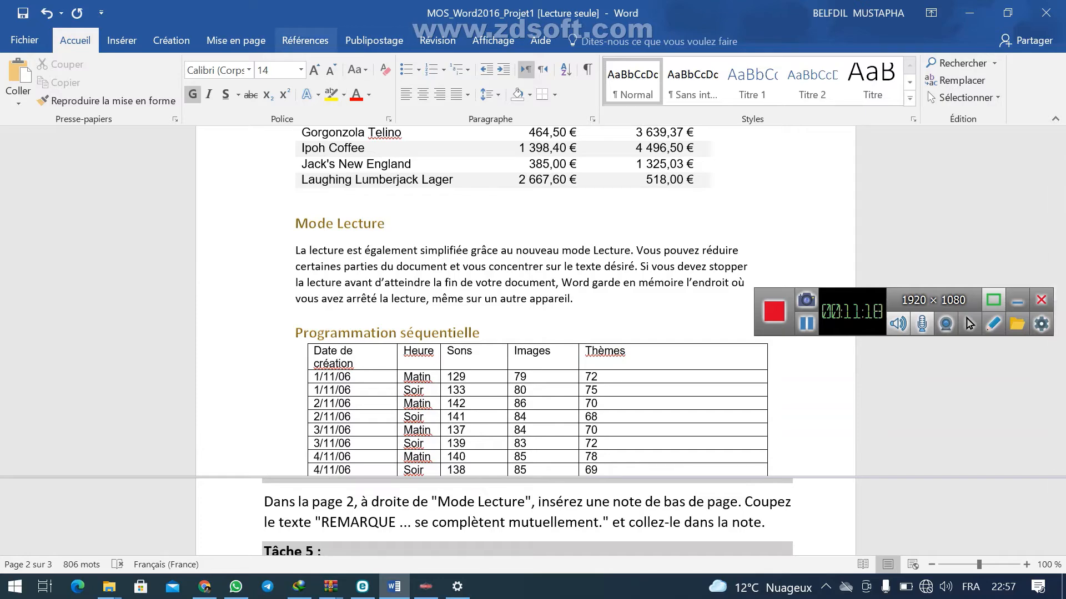
left_click(305, 40)
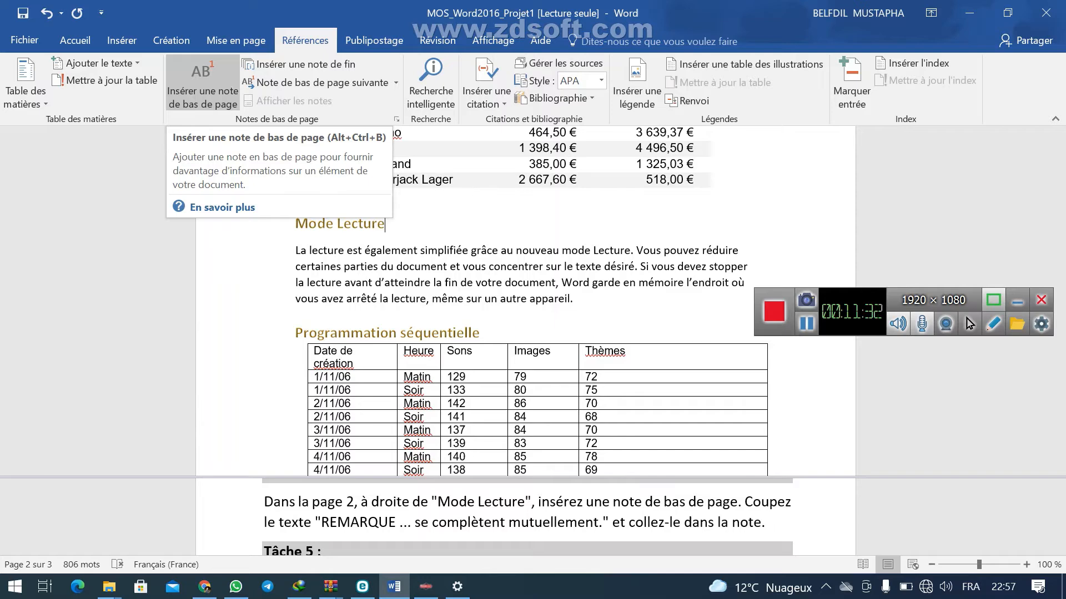
left_click(202, 83)
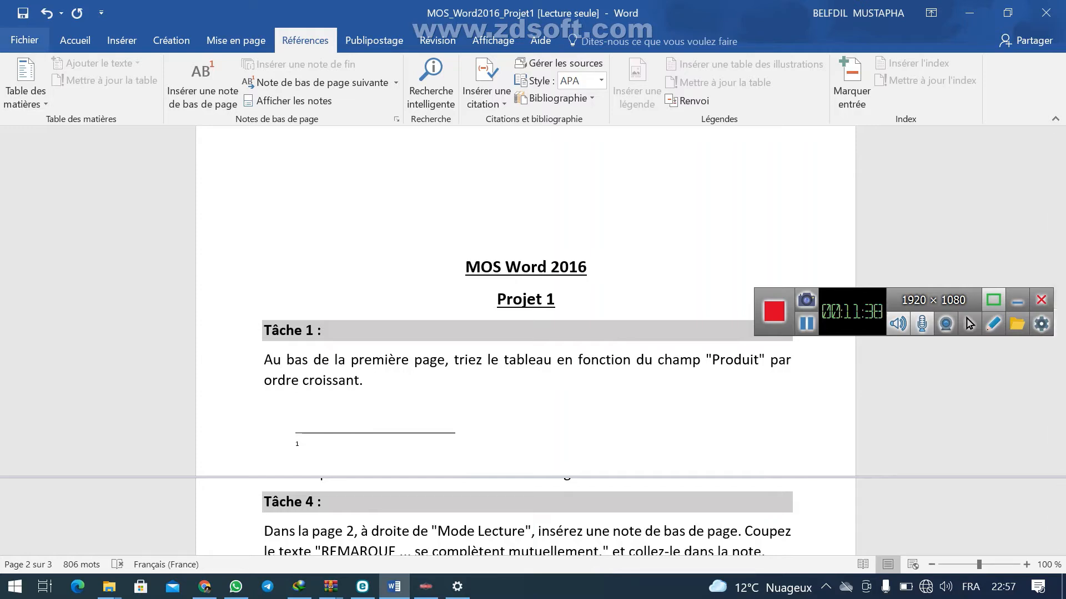
- Paste the cut REMARQUE text into the new footnote, keeping text only
left_click(75, 40)
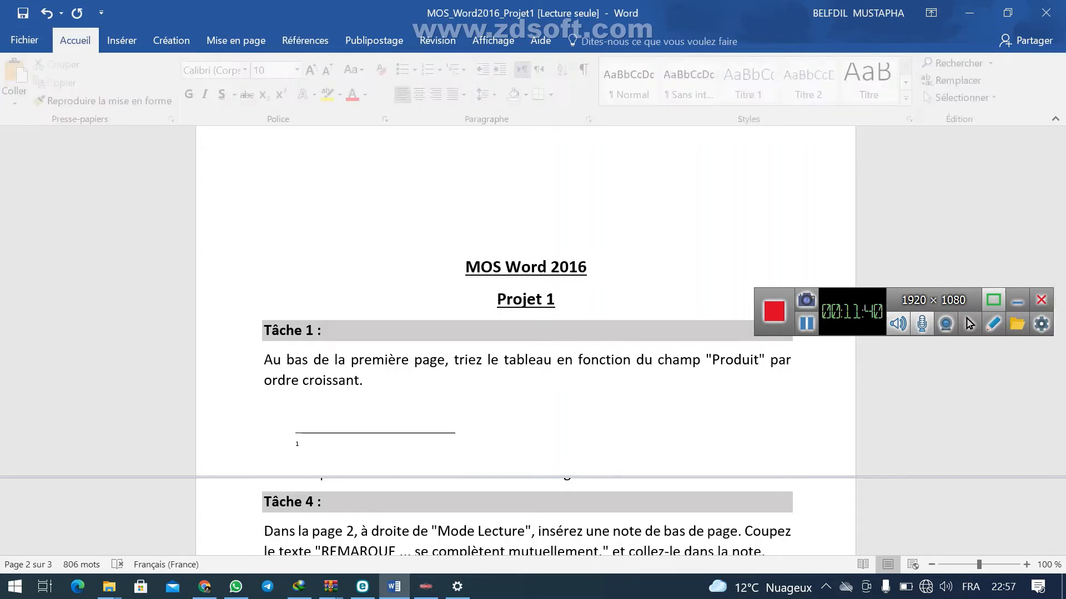
left_click(18, 101)
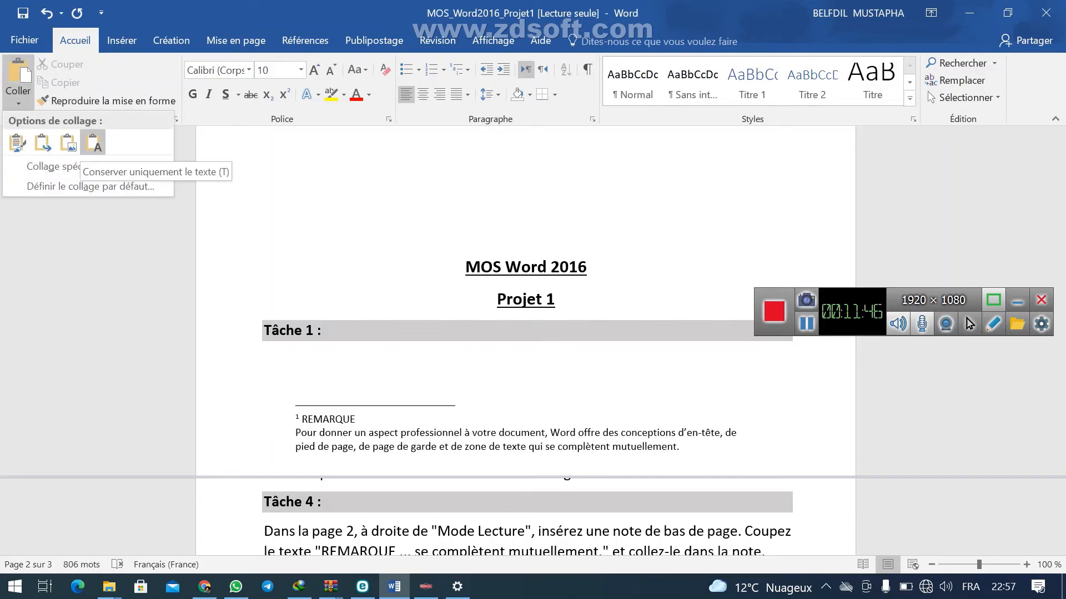
left_click(92, 142)
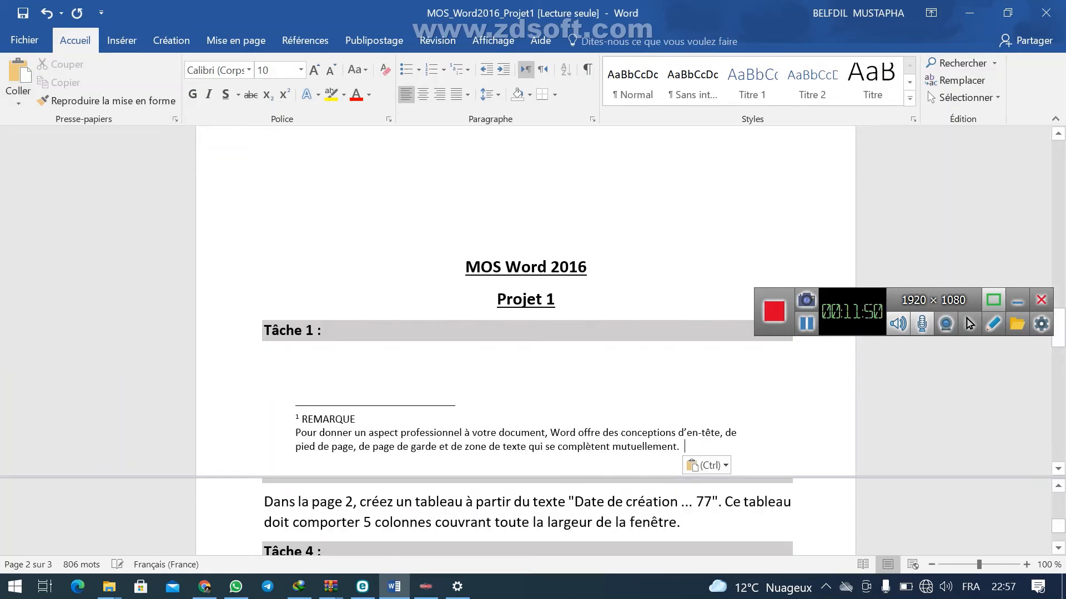
- Insert blank lines above the "MOS Word 2016" title to push it onto page 3
scroll(525, 300, "down", 5)
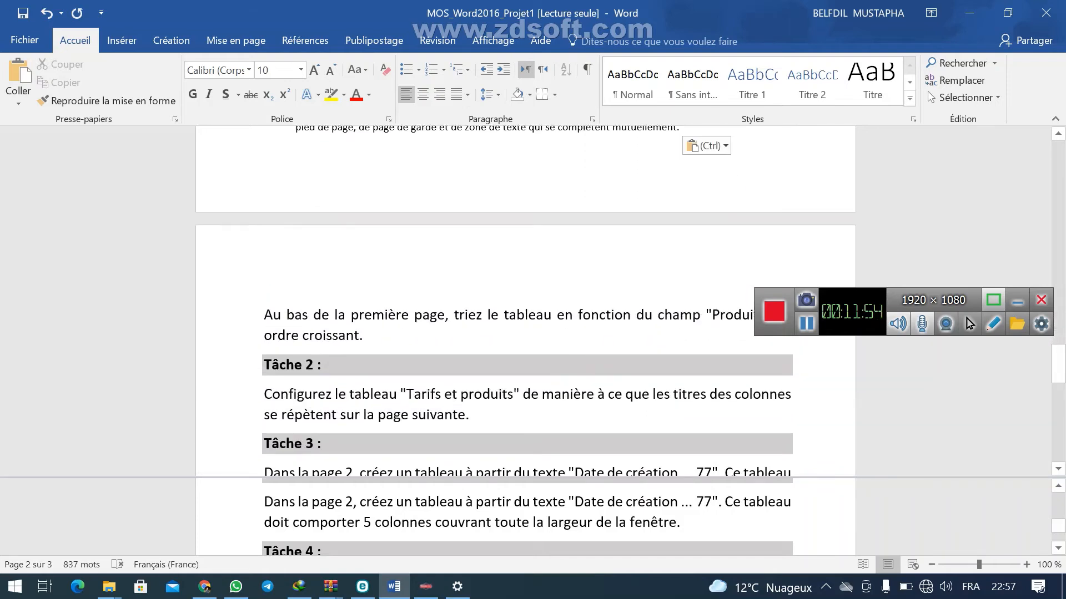
scroll(525, 300, "up", 3)
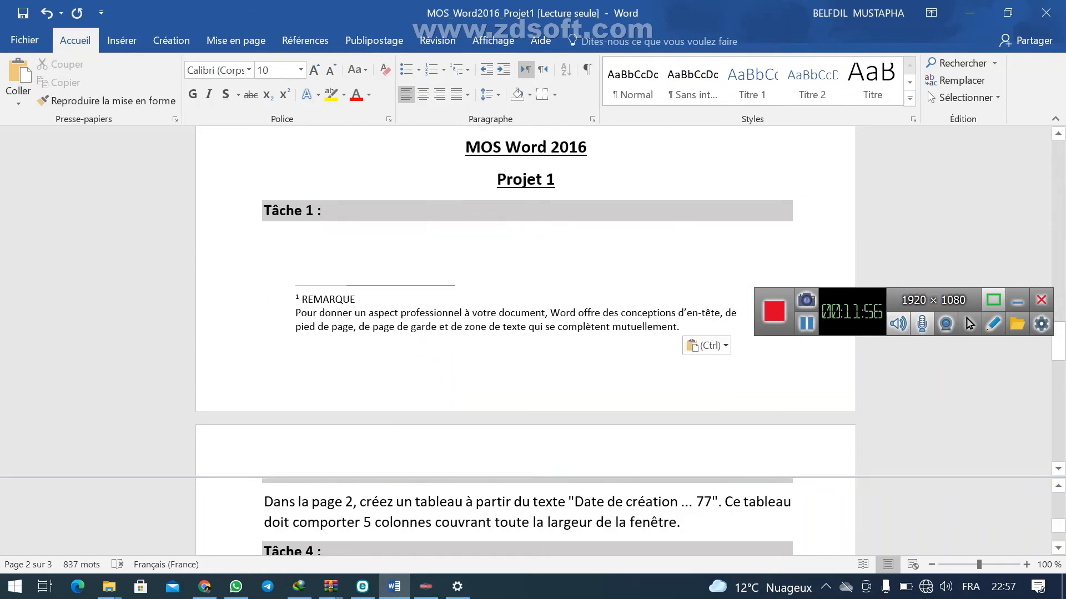
scroll(525, 194, "up", 1)
left_click(527, 194)
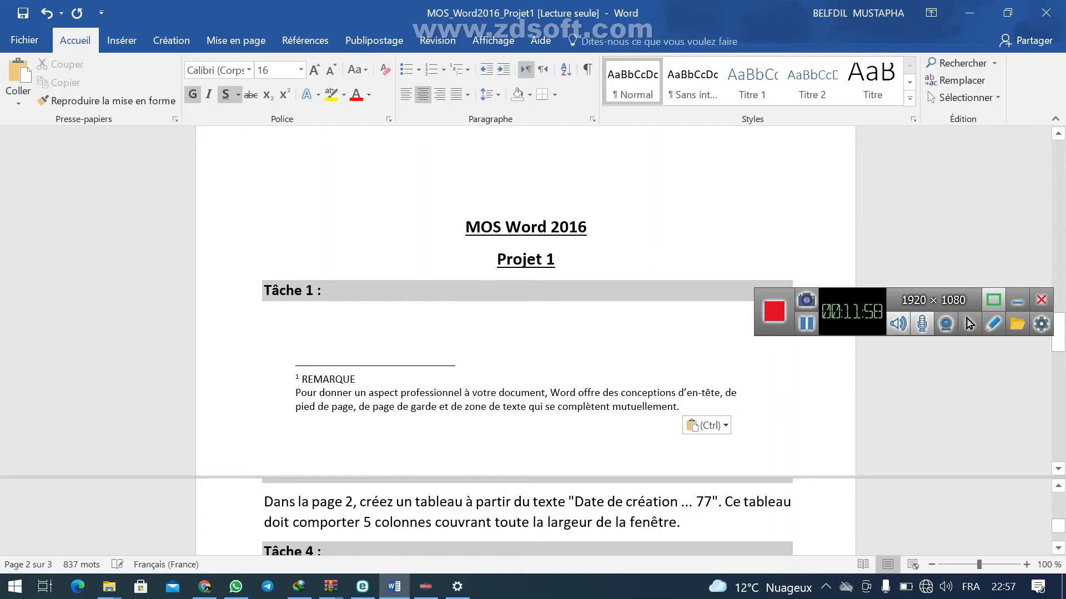
scroll(526, 195, "up", 1)
key("Return")
key("Return")
key("Return")
key("Return")
key("Return")
key("Return")
key("Return")
key("Return")
key("Return")
key("Return")
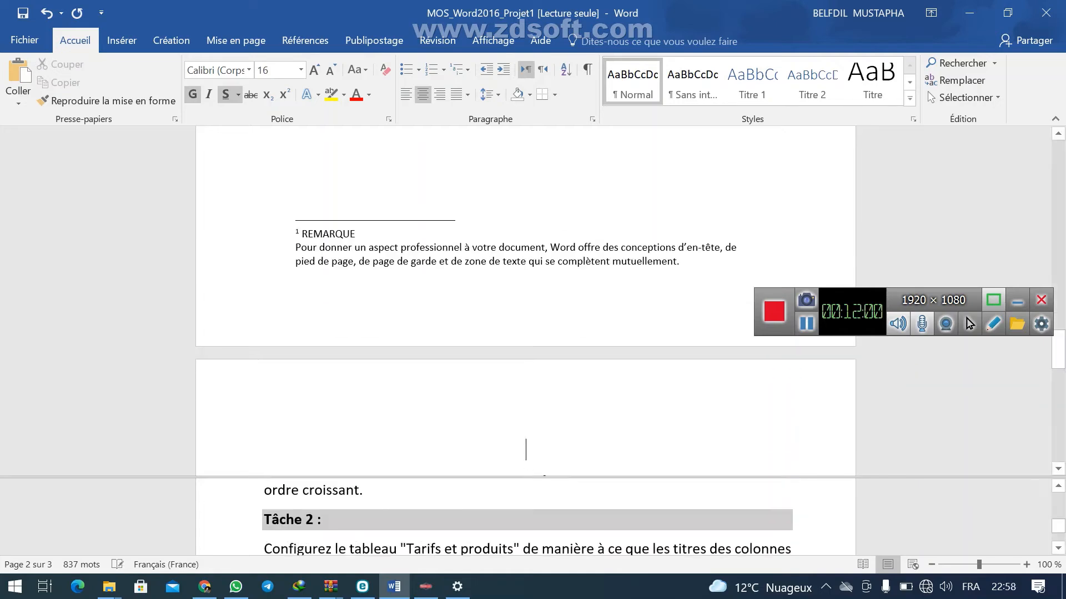
- Review the task instructions and bring up Tâche 5 to read its diagram requirements
scroll(525, 300, "down", 1)
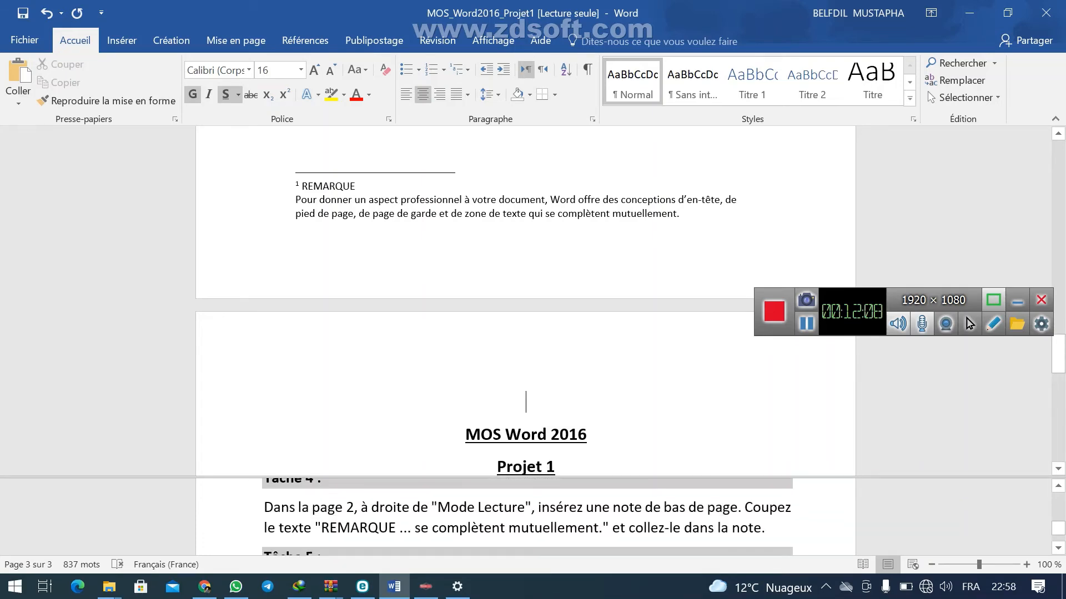
scroll(527, 516, "up", 2)
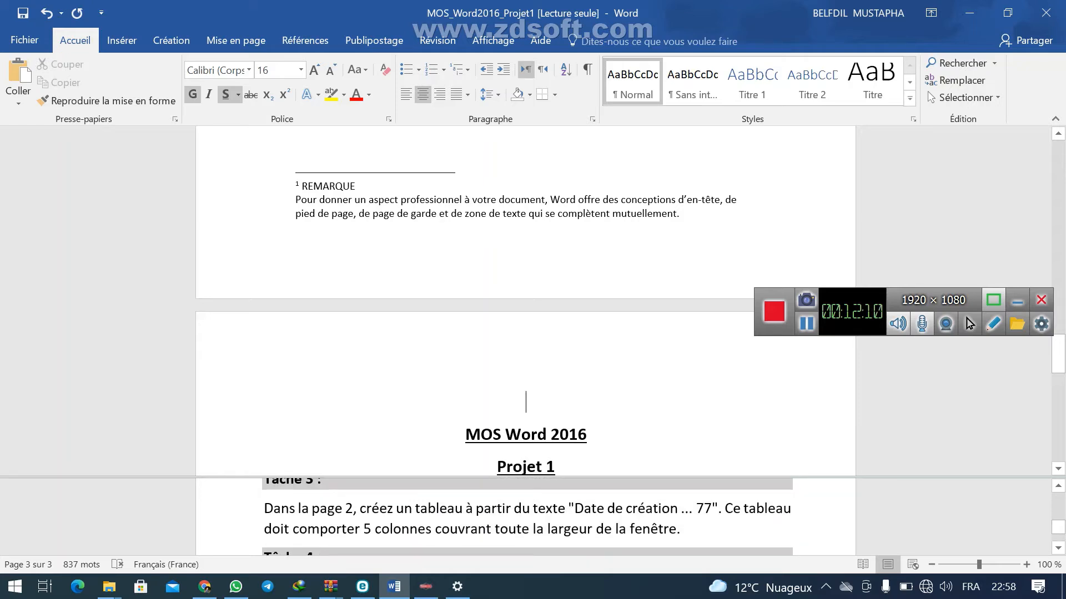
scroll(527, 516, "up", 2)
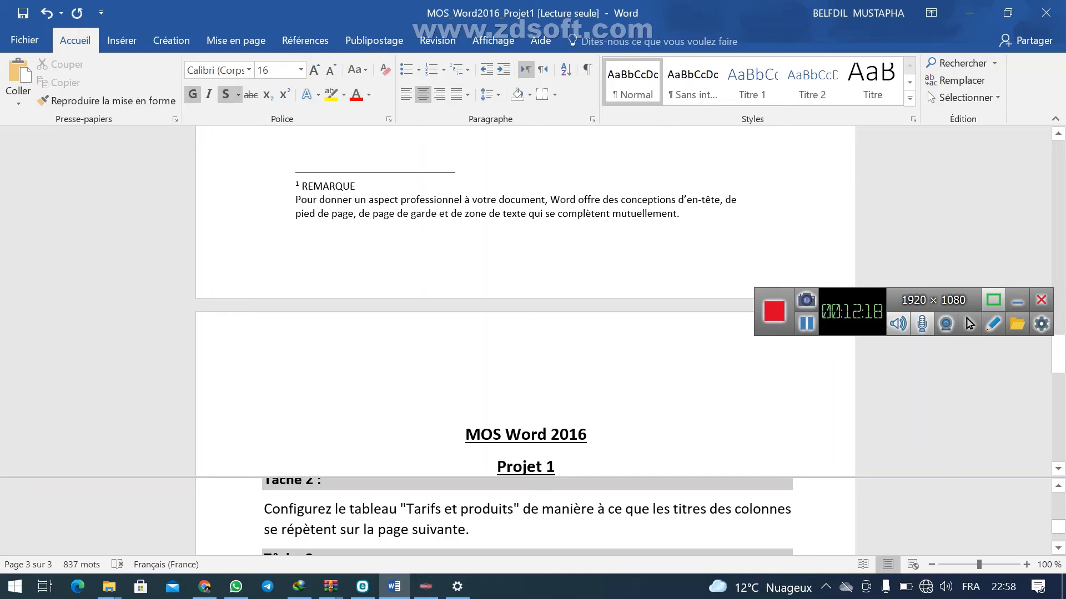
scroll(527, 516, "down", 4)
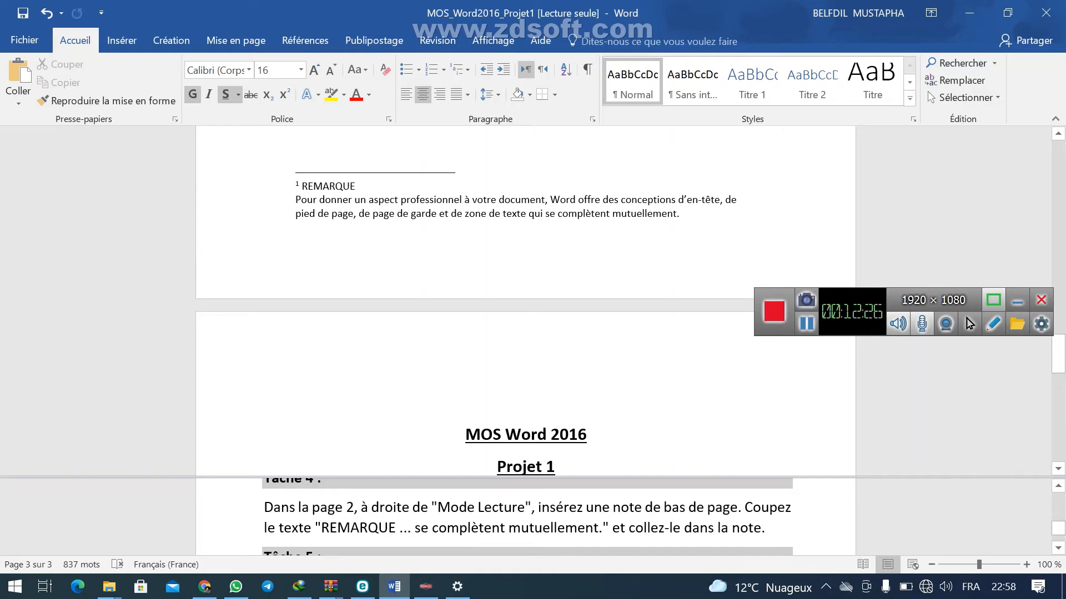
scroll(527, 516, "down", 1)
scroll(527, 517, "down", 1)
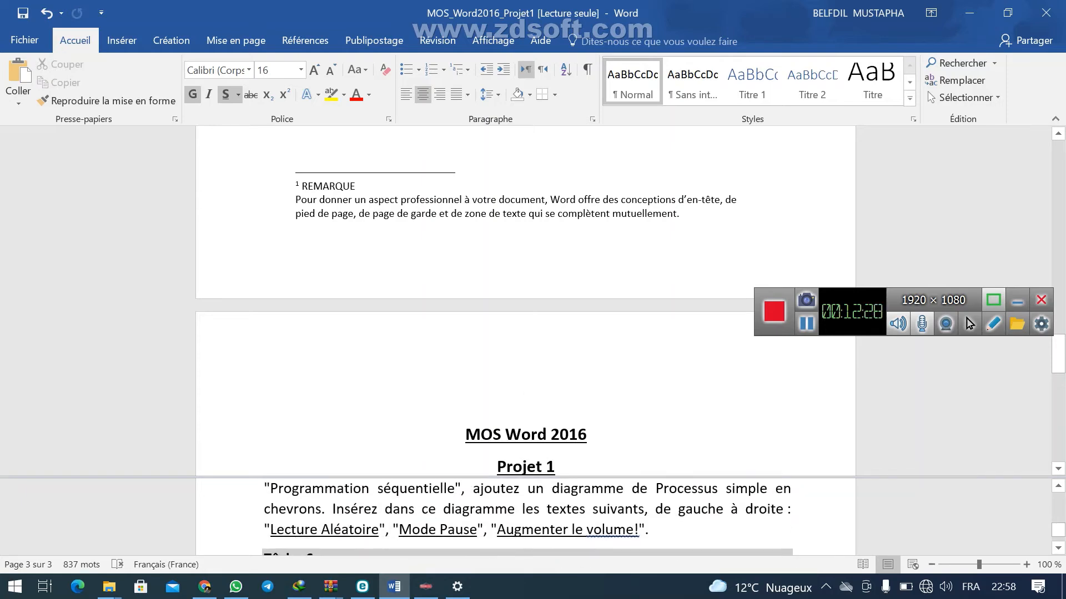
scroll(526, 516, "up", 2)
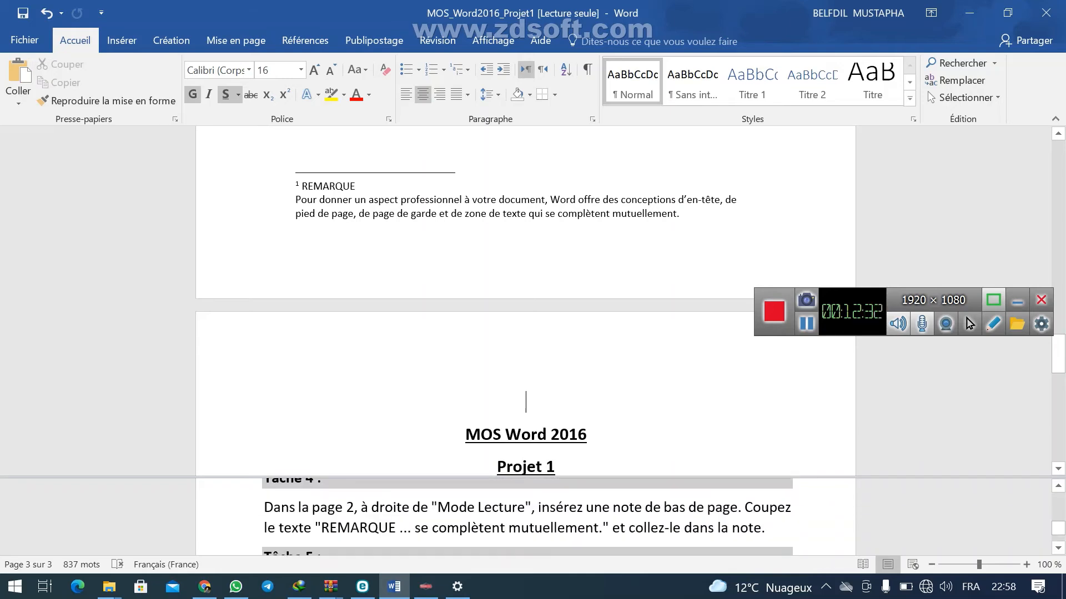
scroll(526, 516, "down", 1)
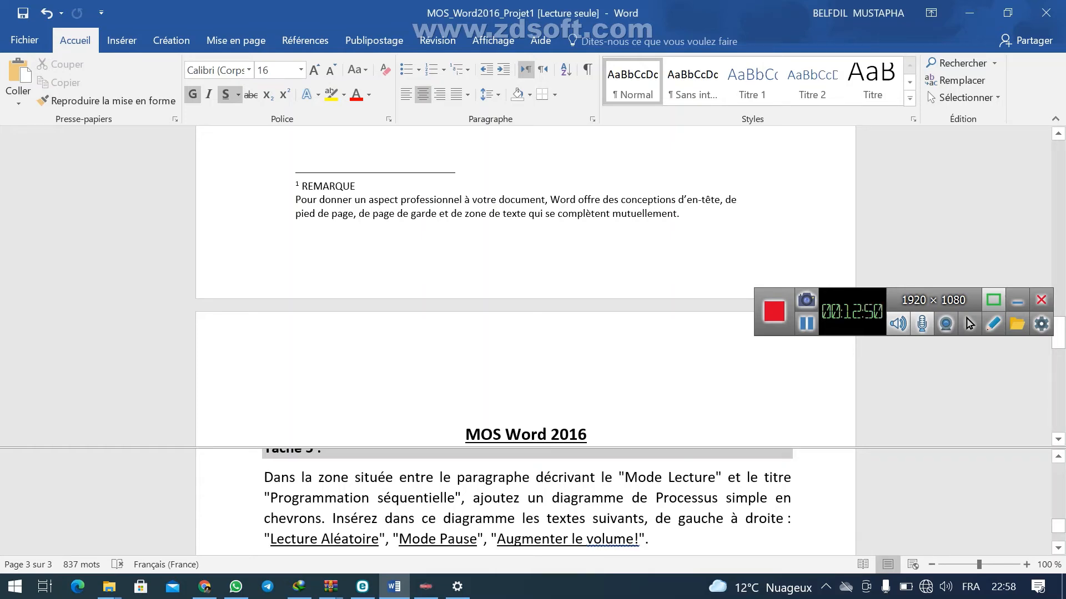
- Insert a "Processus simple en chevrons" SmartArt graphic on the blank line between the Mode Lecture paragraph and the "Programmation séquentielle" heading
scroll(526, 285, "up", 5)
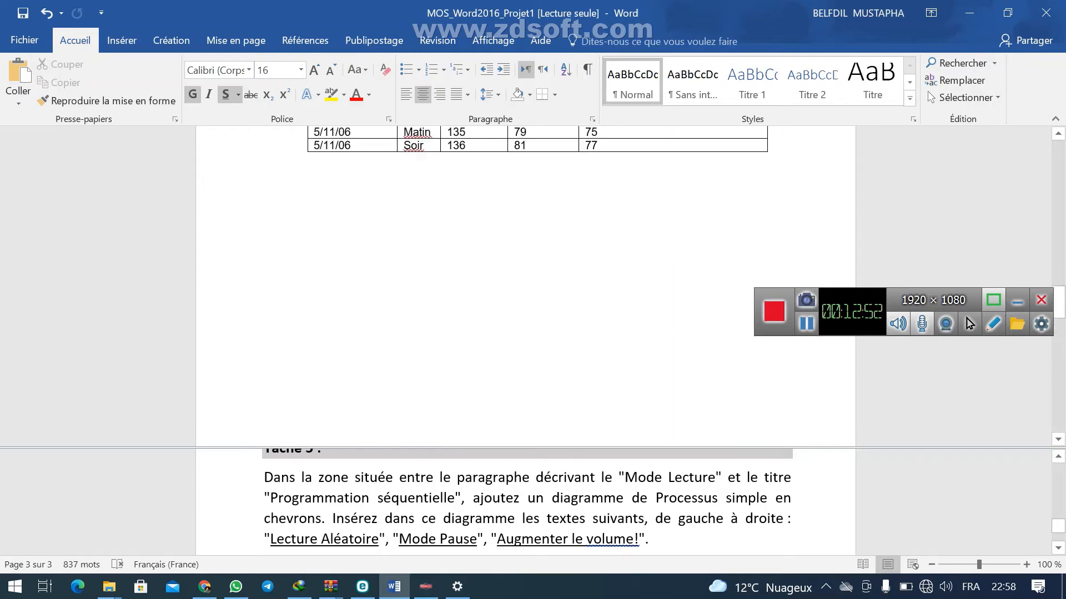
scroll(525, 286, "up", 3)
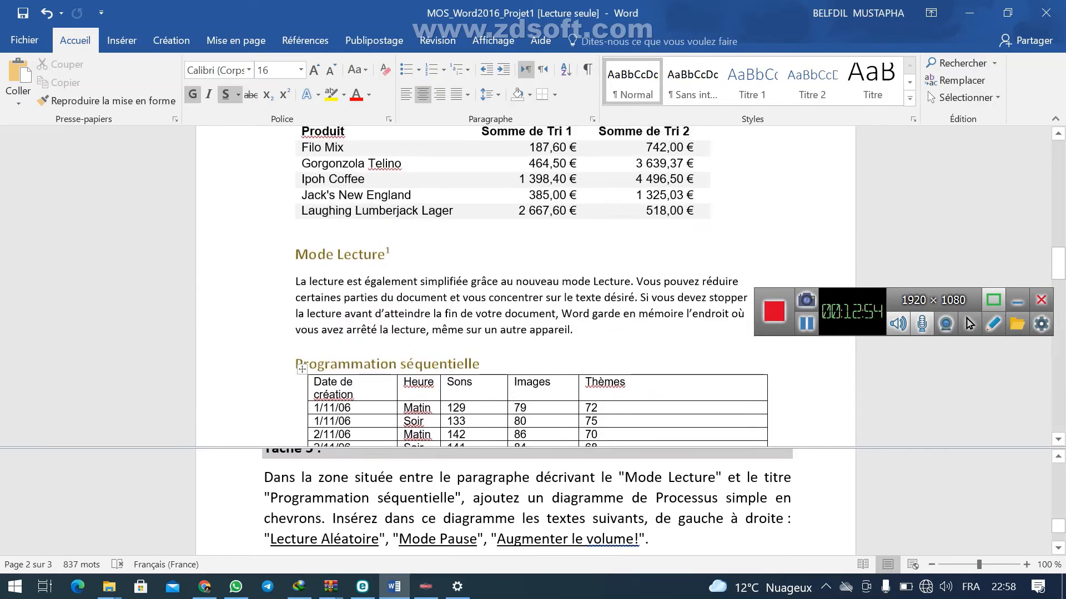
left_click(296, 345)
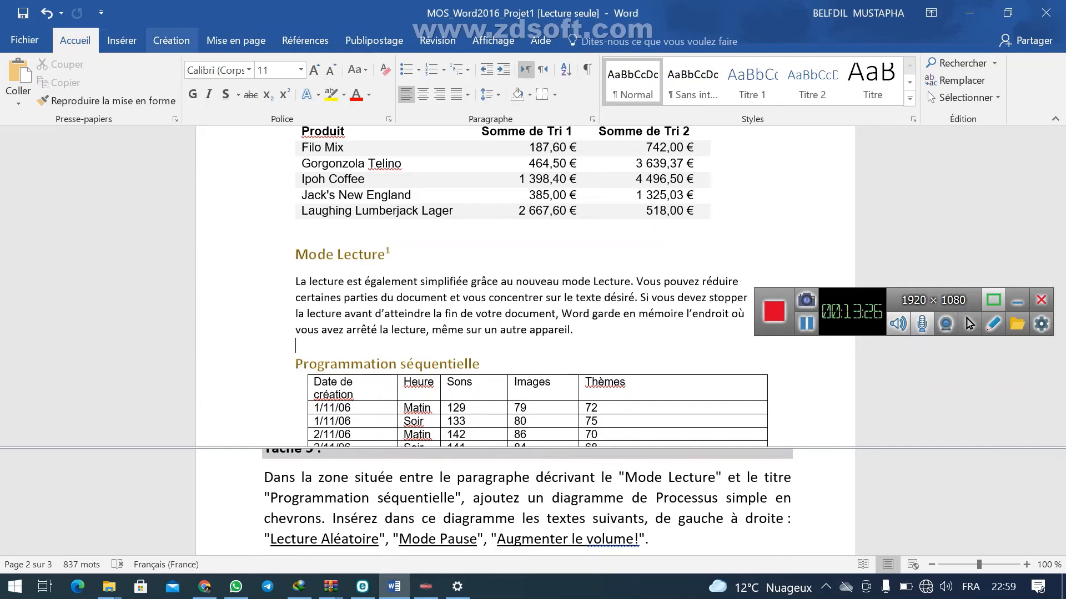
left_click(171, 40)
left_click(122, 40)
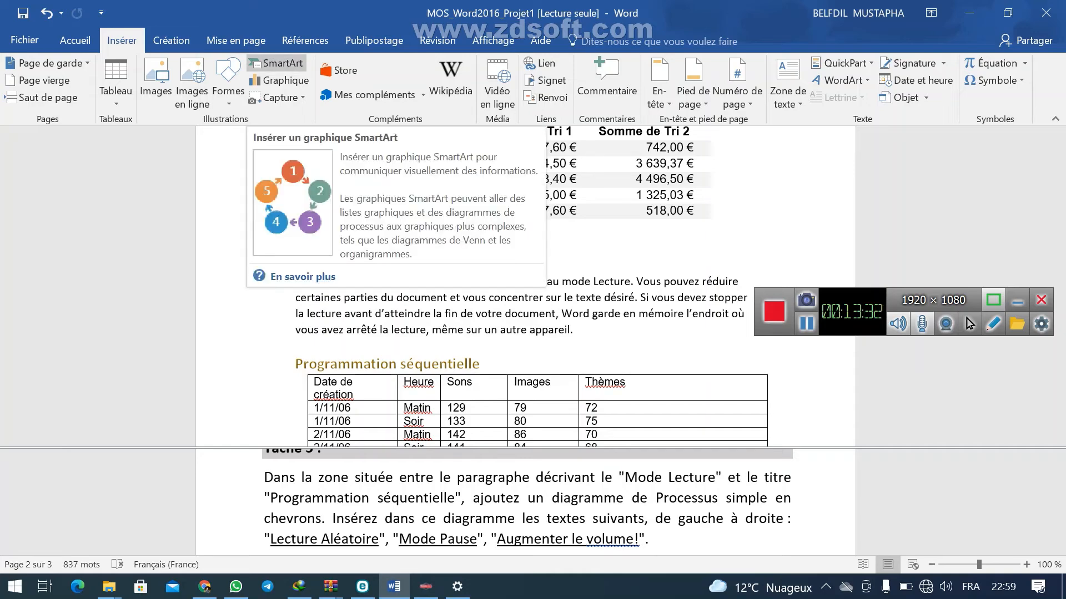
left_click(275, 63)
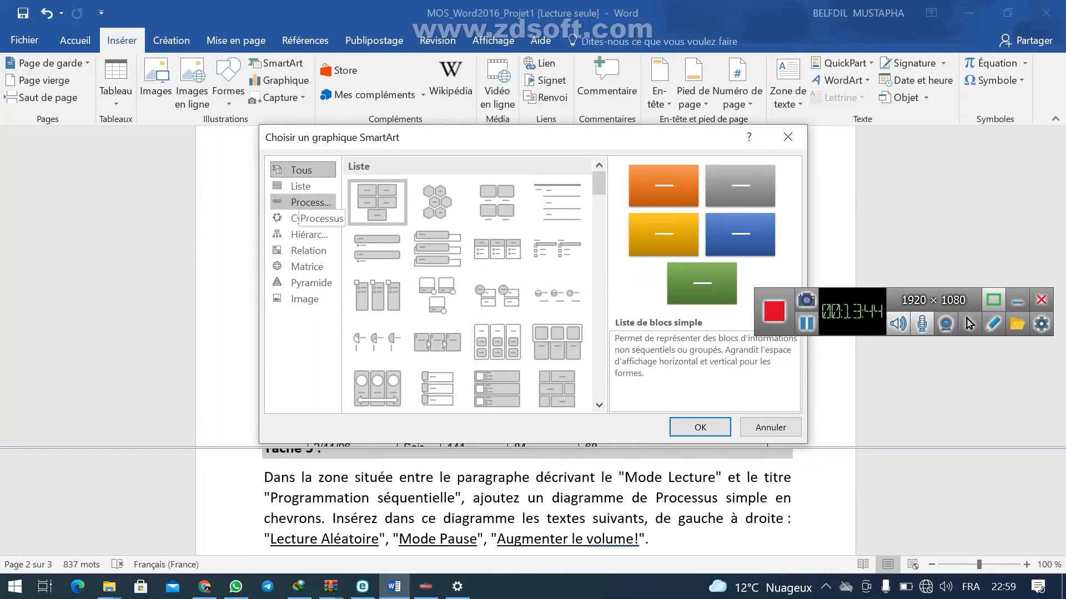
left_click(305, 202)
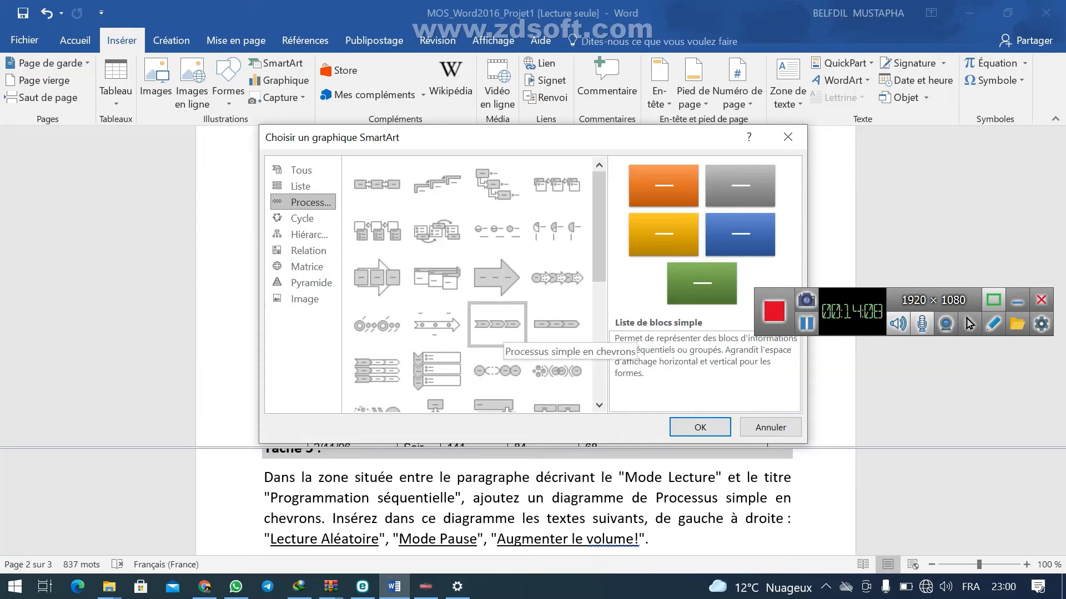
left_click(497, 324)
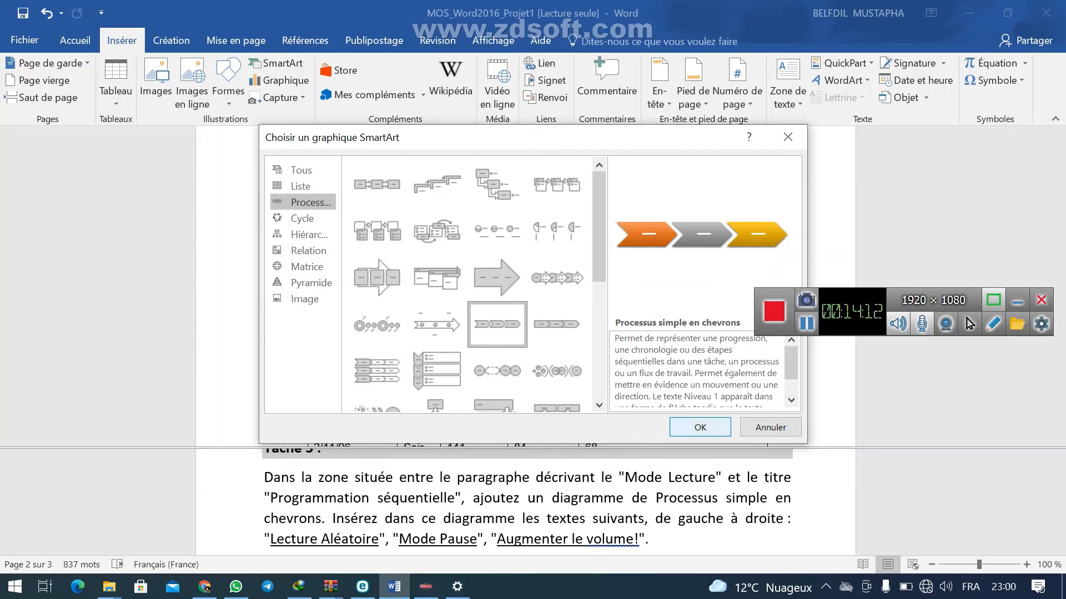
key("Return")
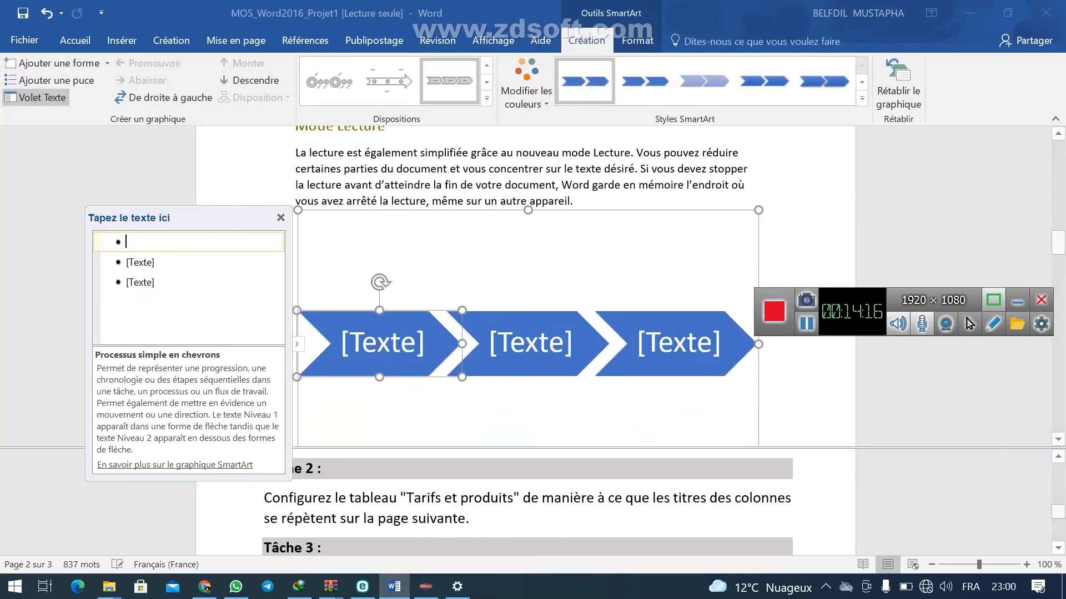
- Read Tâche 5 in the instructions through to the list of texts required for the chevrons
scroll(526, 503, "down", 5)
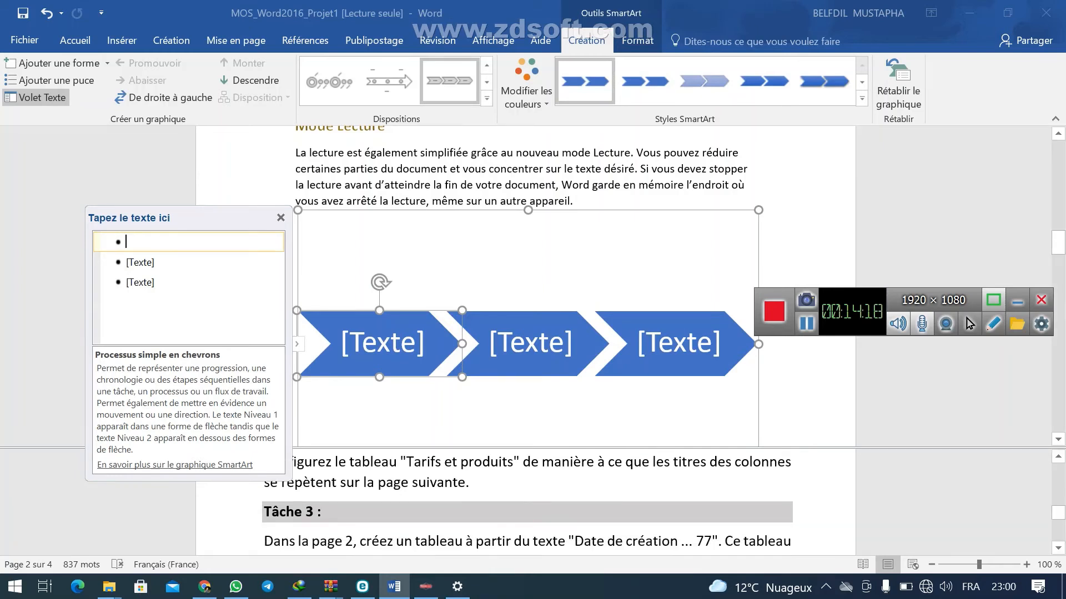
scroll(526, 503, "down", 2)
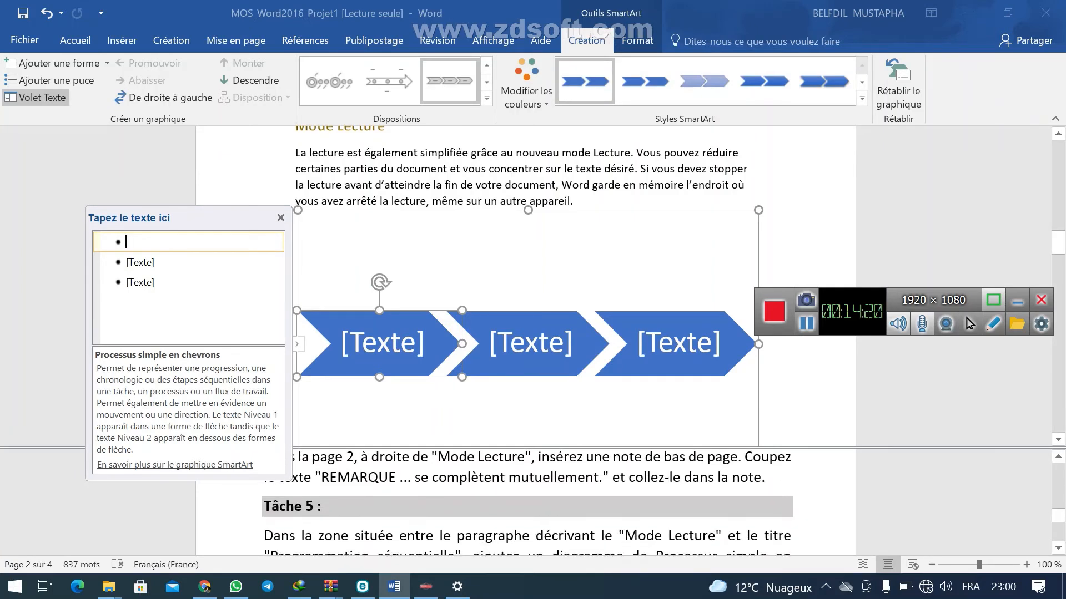
scroll(527, 502, "up", 2)
scroll(526, 502, "down", 2)
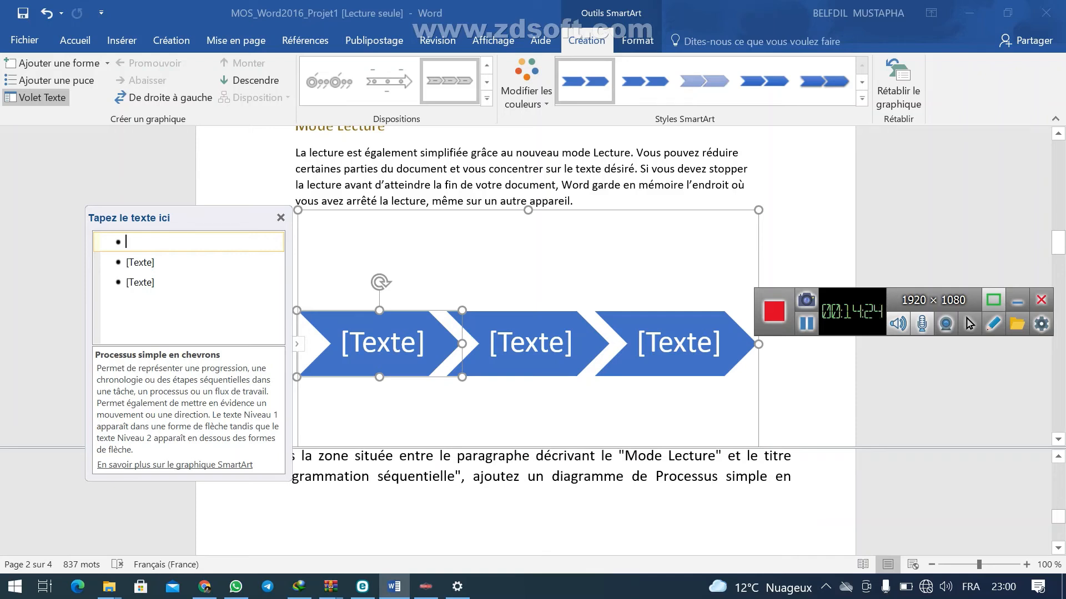
scroll(527, 489, "up", 1)
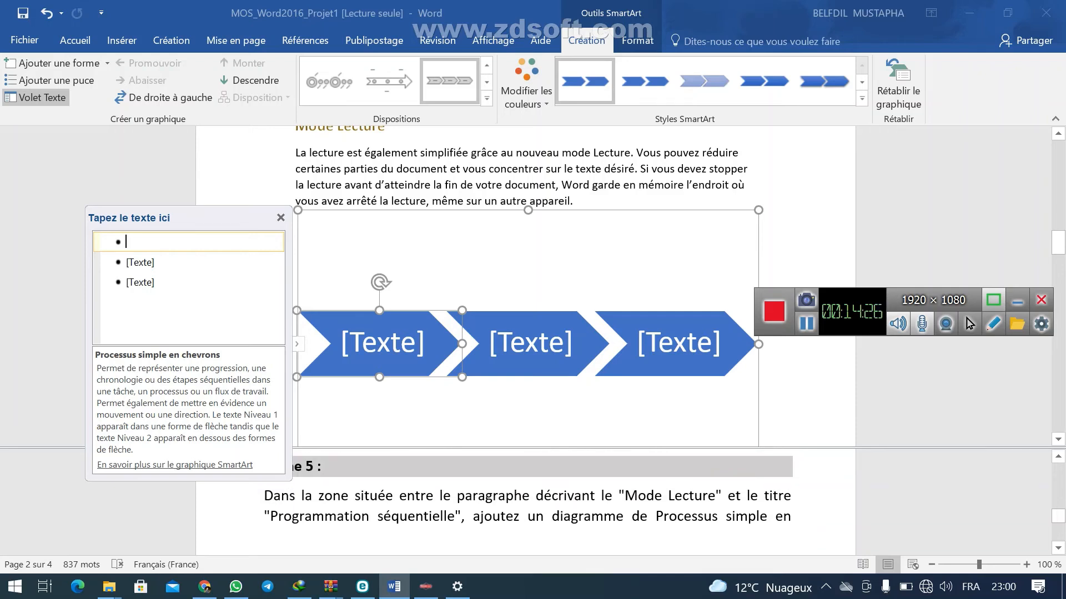
scroll(527, 499, "down", 3)
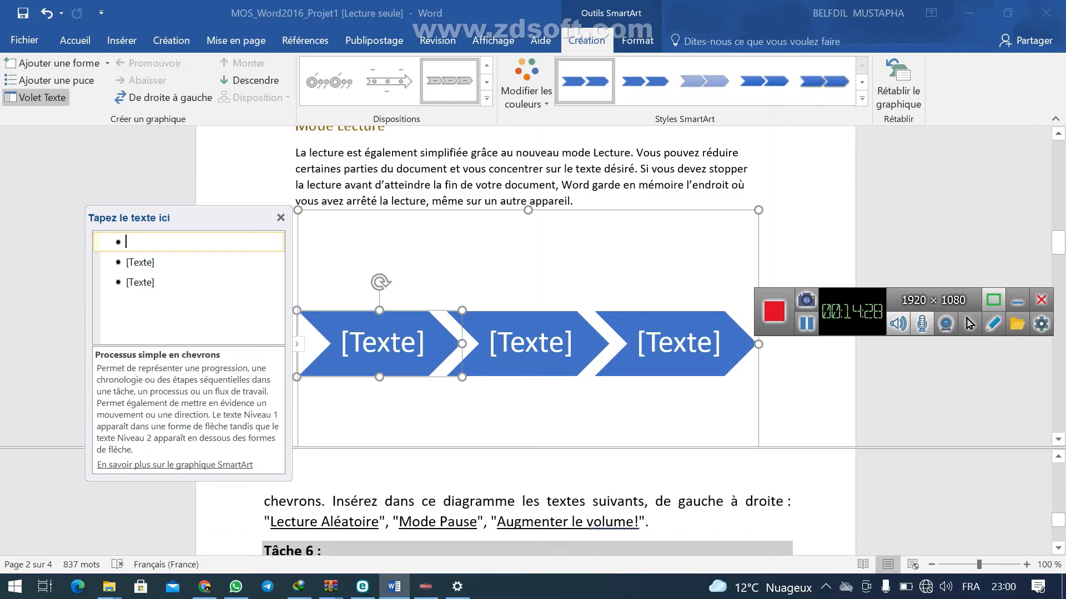
scroll(526, 500, "up", 1)
scroll(527, 505, "up", 1)
- Copy "Lecture Aléatoire" from the Tâche 5 instructions and paste it as text only into the first chevron
left_click(380, 522)
left_click_drag(380, 522, 269, 521)
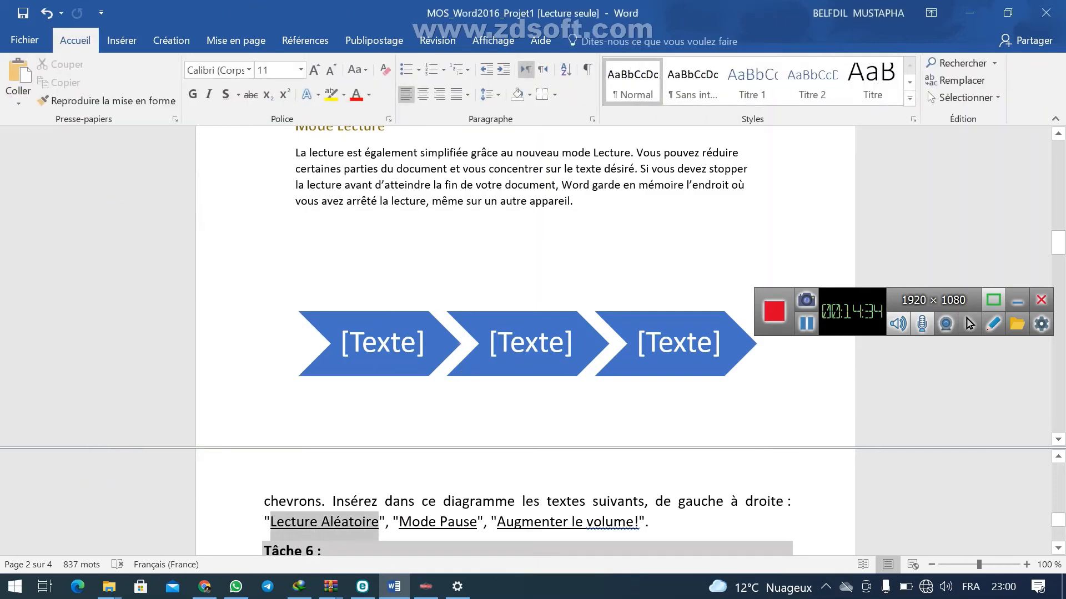
right_click(310, 524)
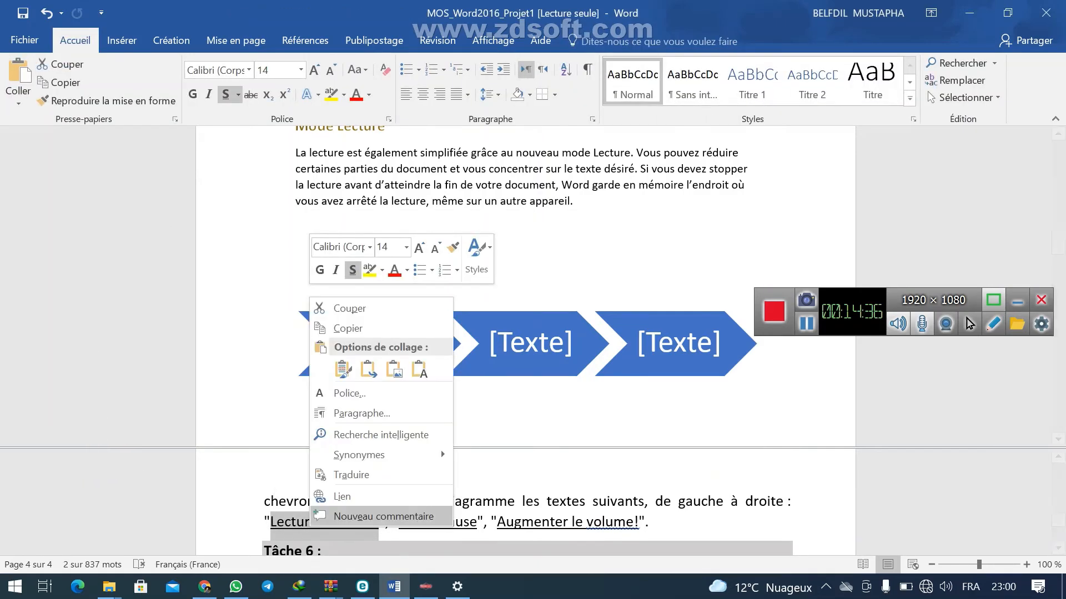
left_click(348, 328)
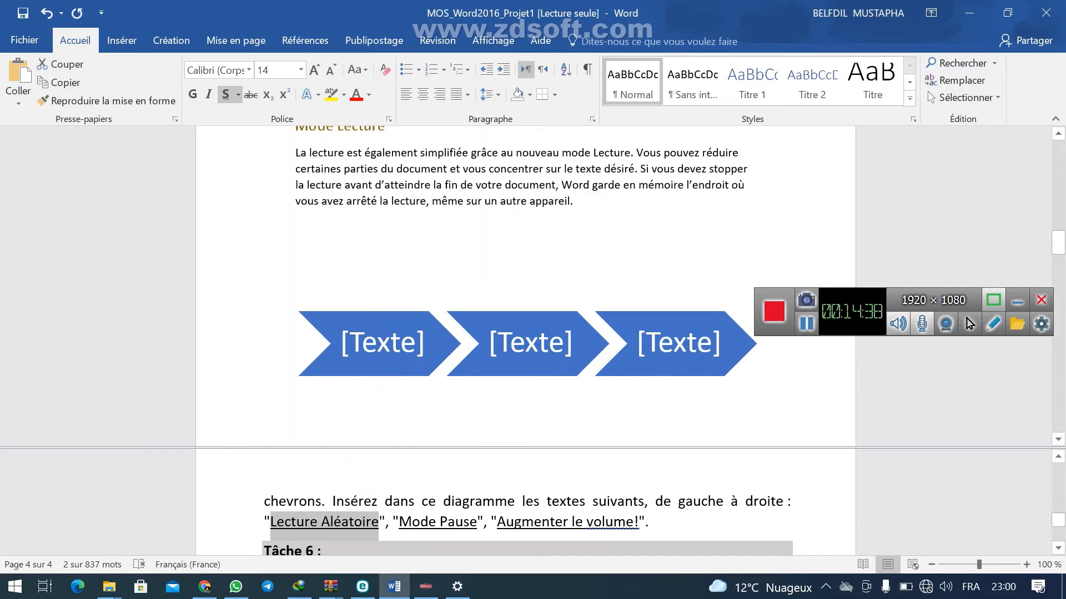
left_click(378, 343)
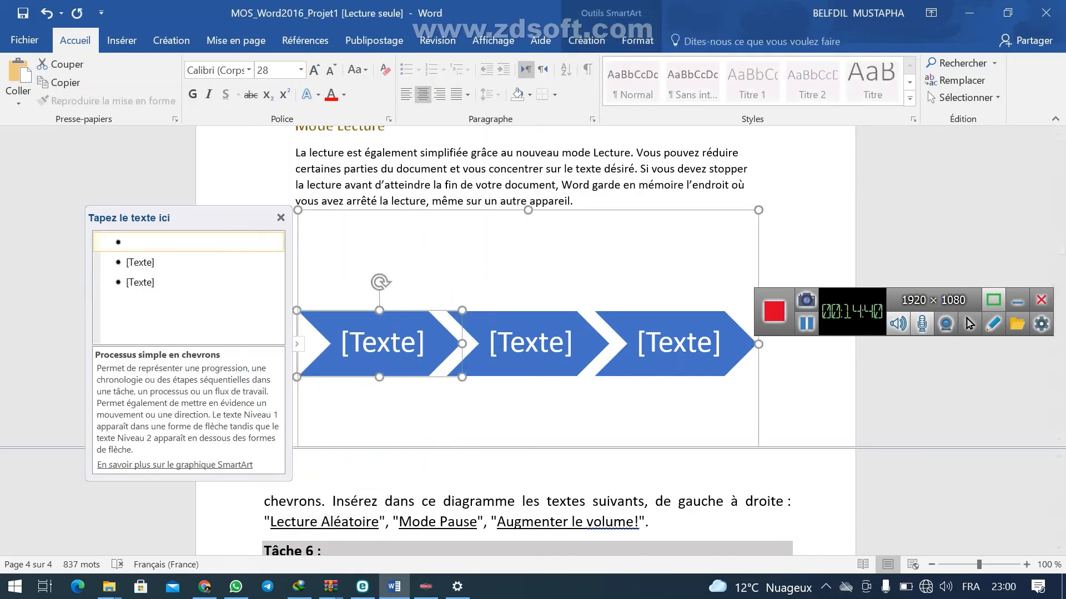
right_click(155, 242)
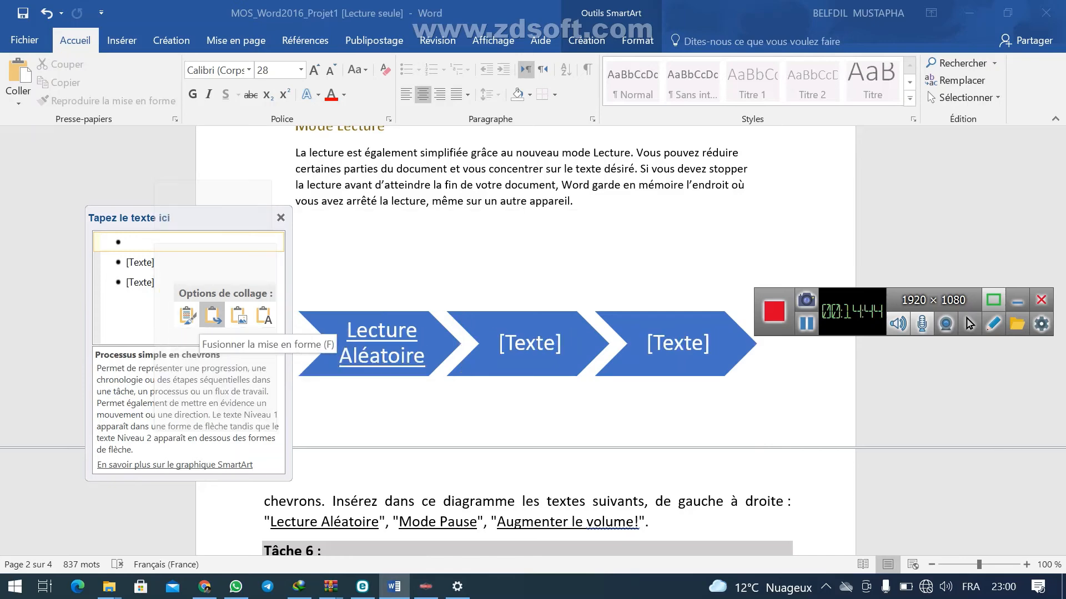
left_click(263, 315)
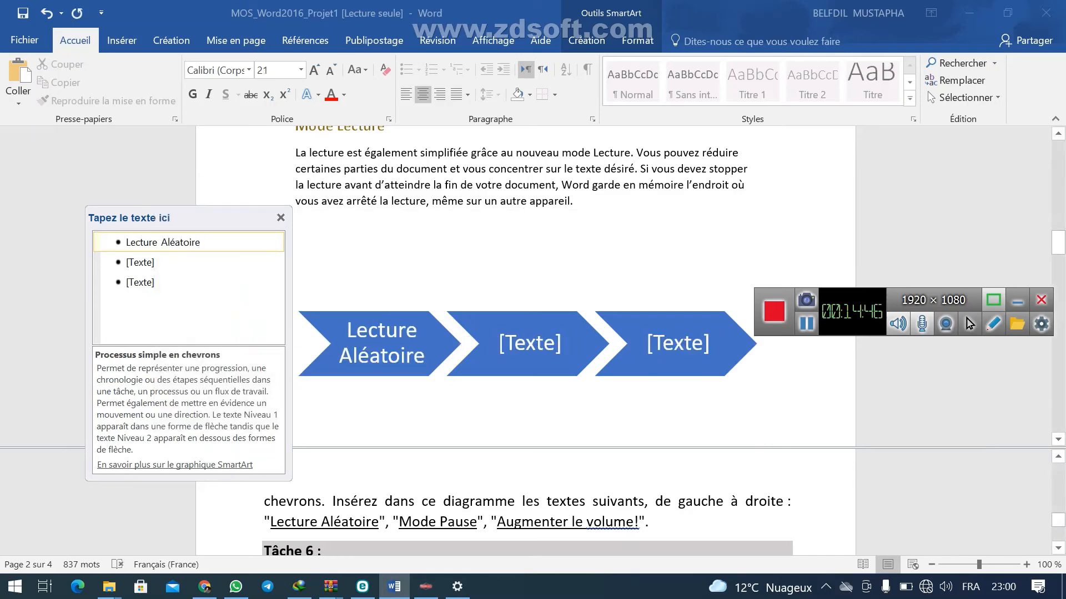
- Copy "Mode Pause" from the Tâche 5 instructions and paste it as text only into the second chevron
left_click(477, 522)
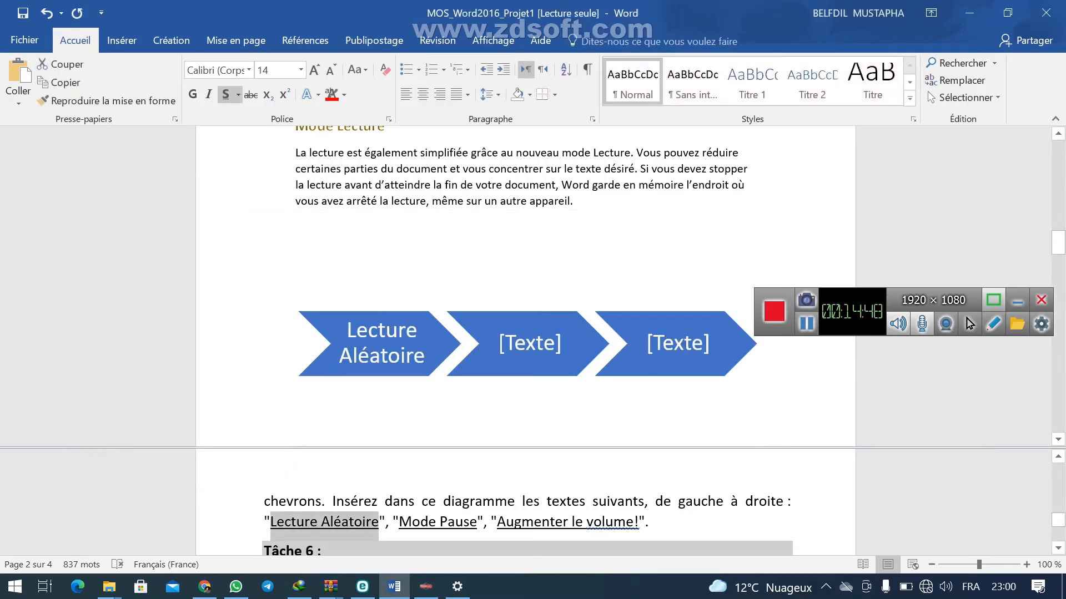
left_click_drag(477, 522, 399, 522)
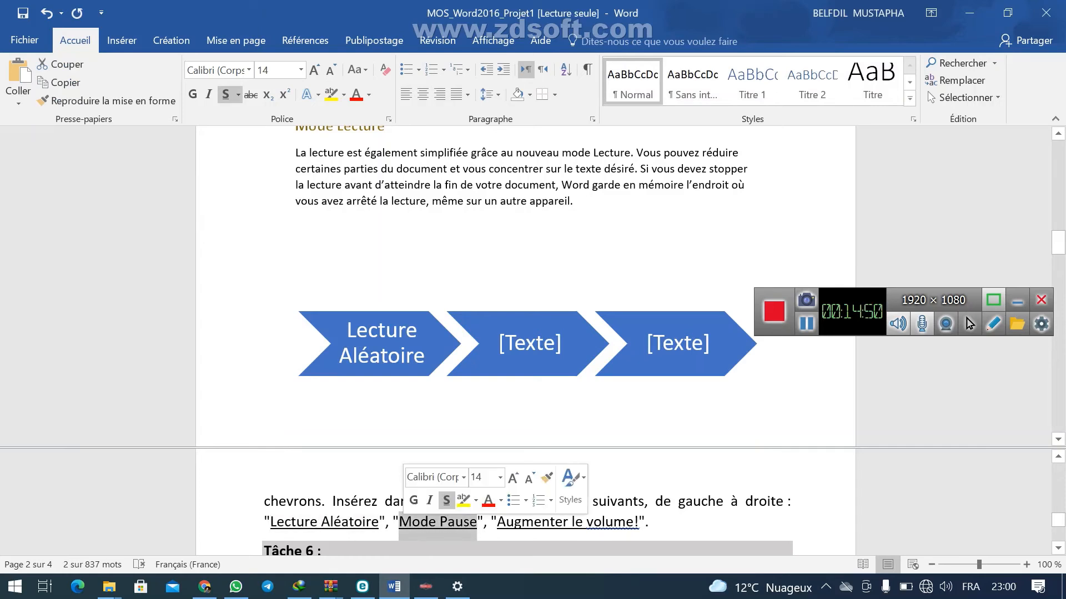
right_click(425, 524)
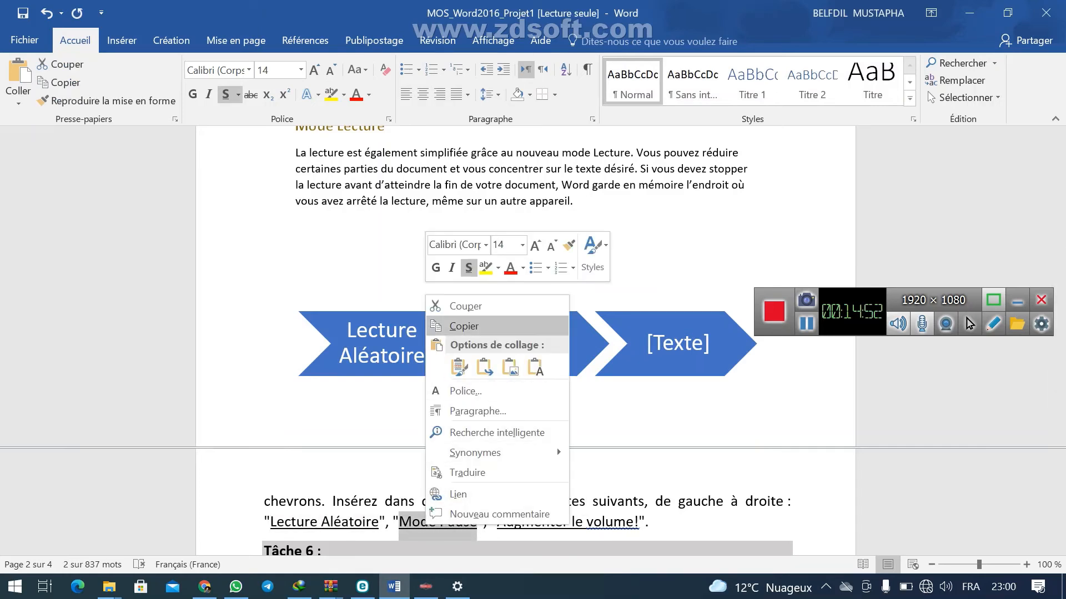
left_click(464, 327)
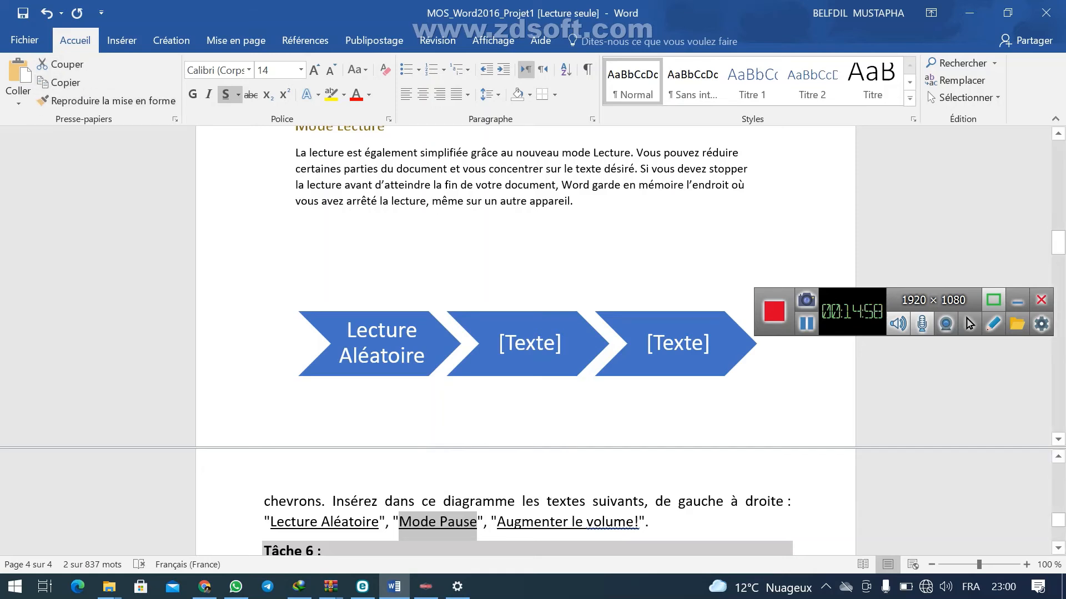
left_click(381, 343)
left_click(143, 262)
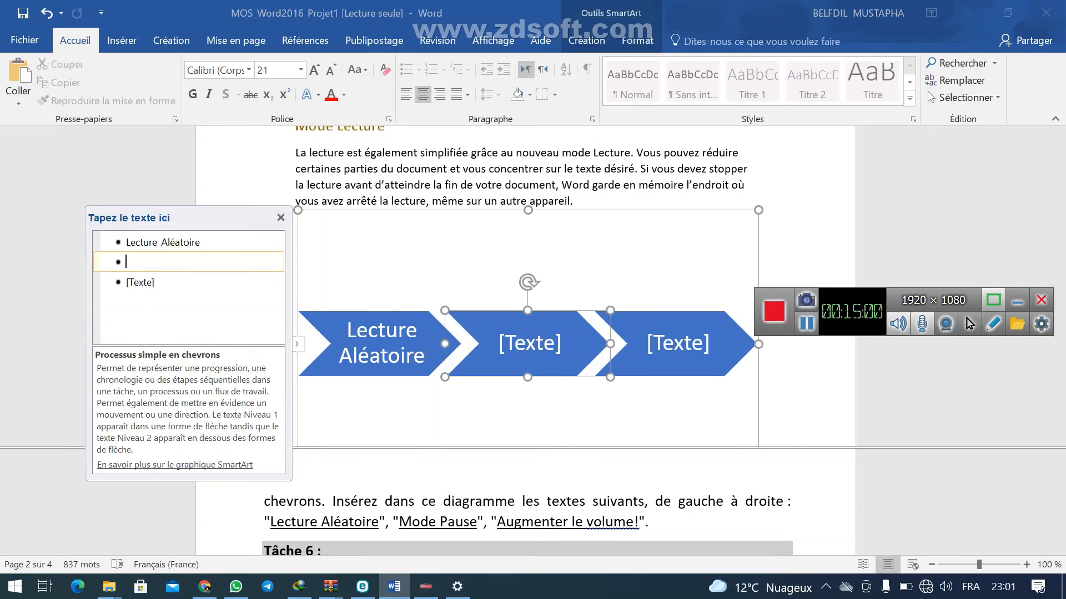
right_click(142, 264)
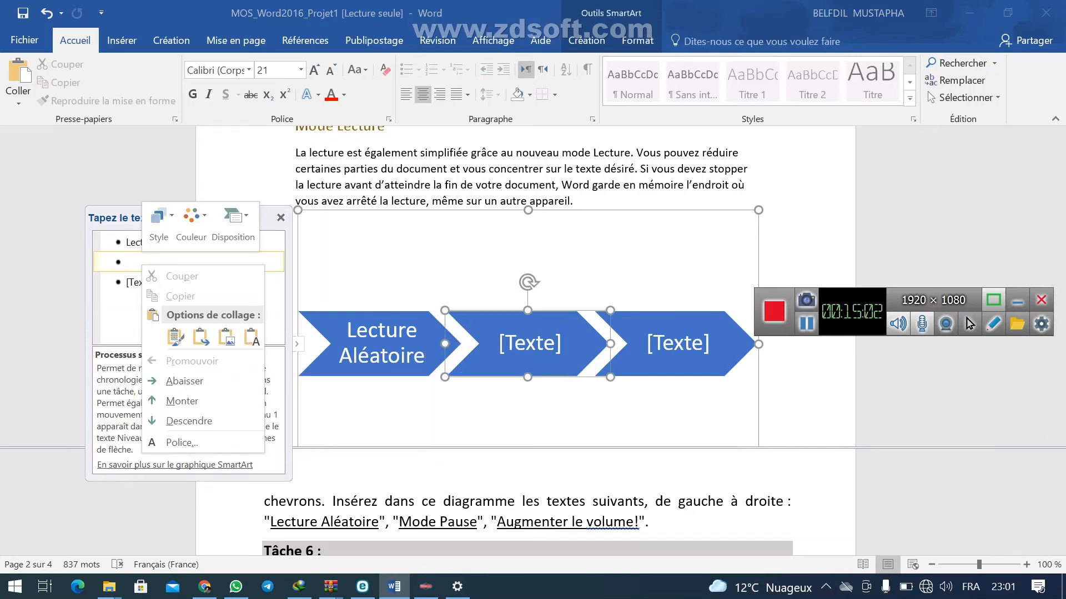
key("Escape")
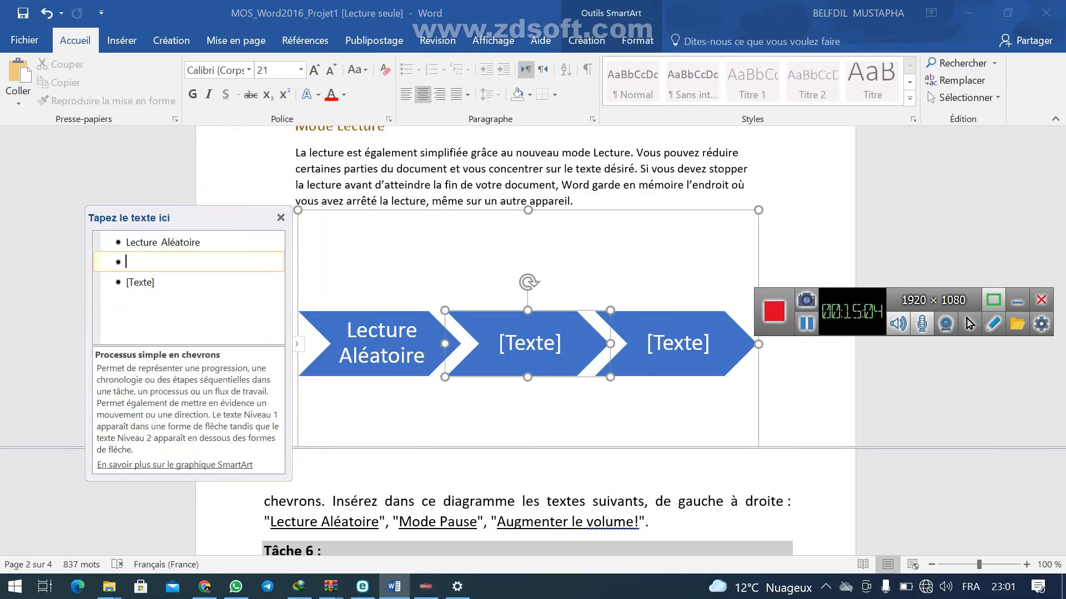
right_click(142, 263)
left_click(173, 333)
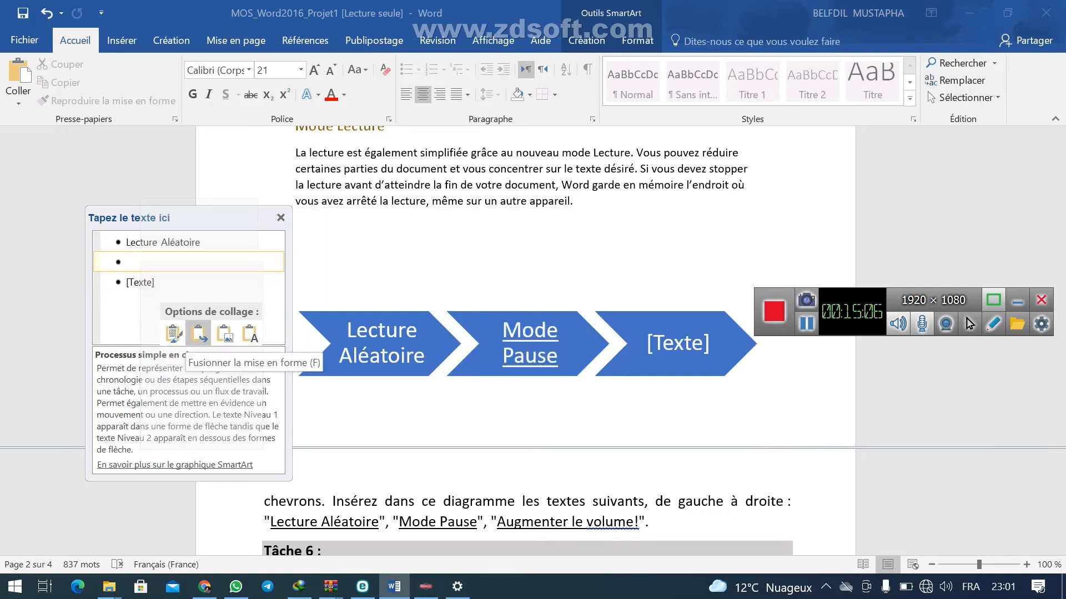
left_click(250, 335)
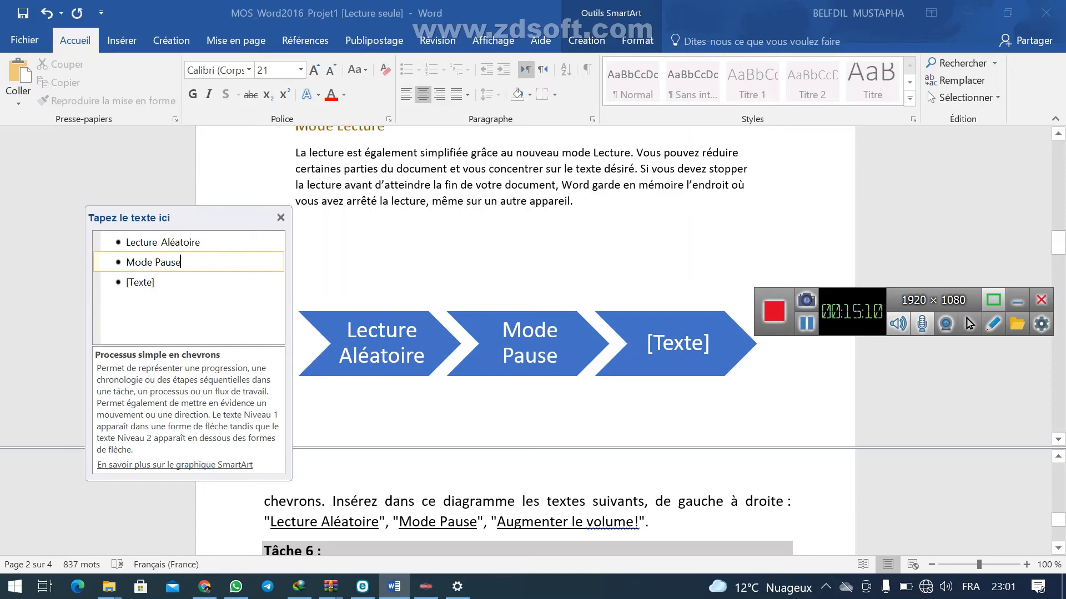
- Copy "Augmenter le volume!" from the Tâche 5 instructions and paste it as text only into the third chevron
left_click_drag(399, 522, 638, 522)
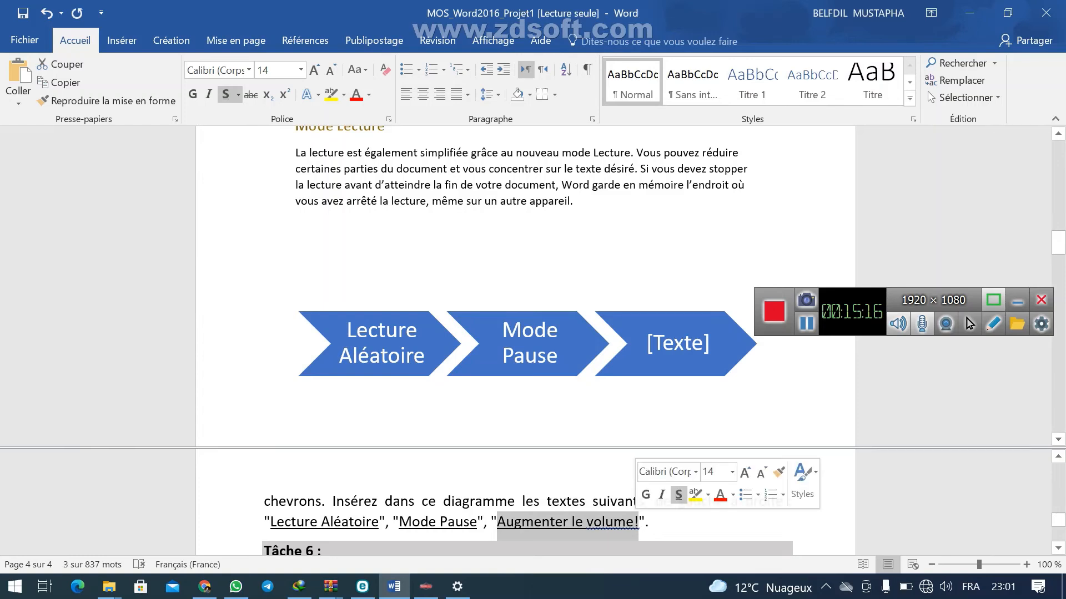
right_click(621, 524)
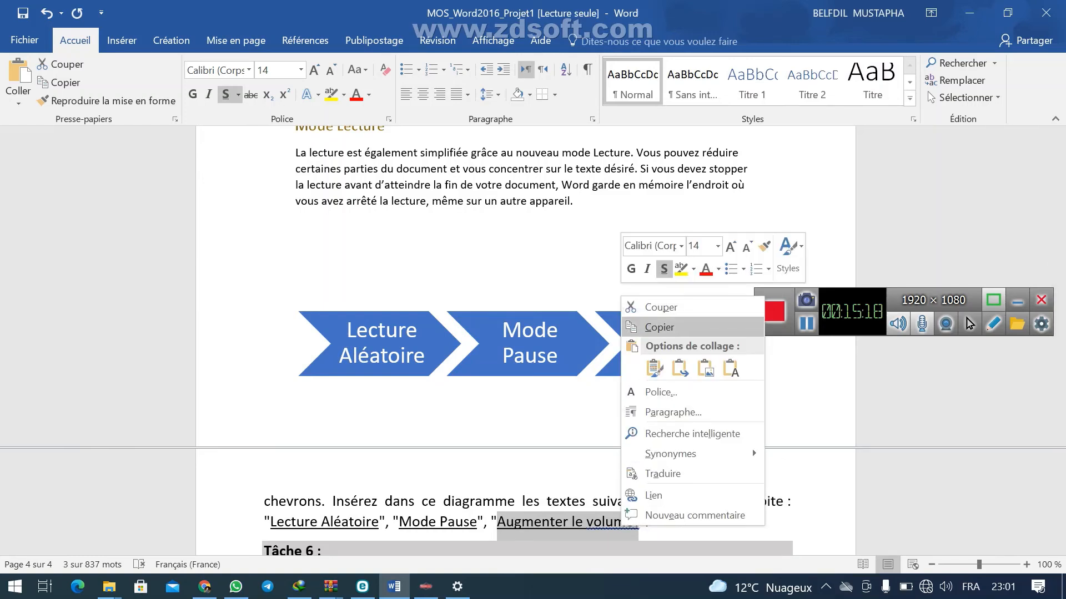
left_click(660, 327)
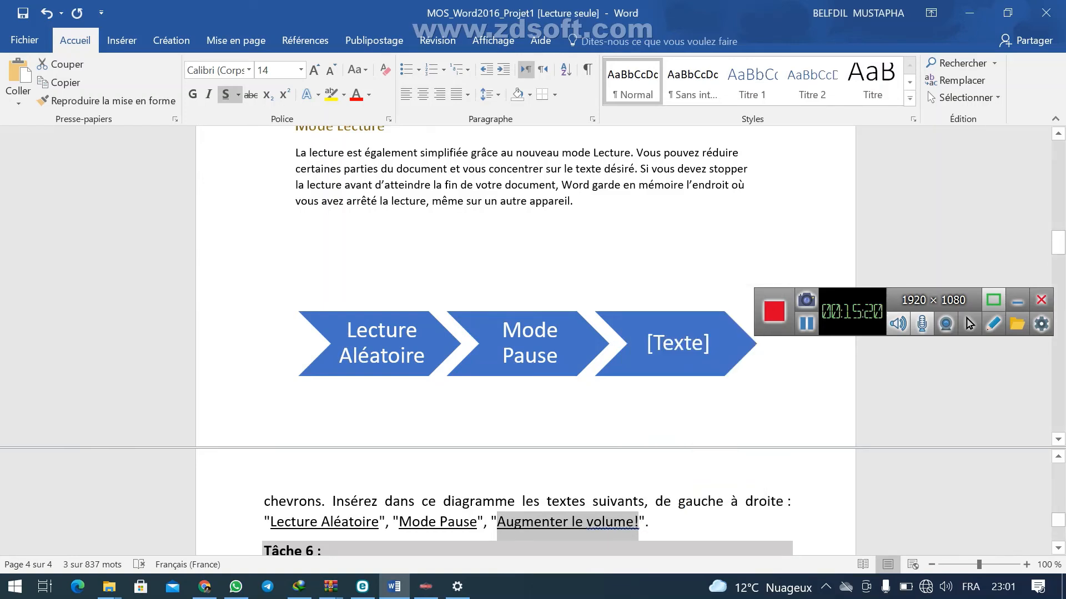
left_click(556, 355)
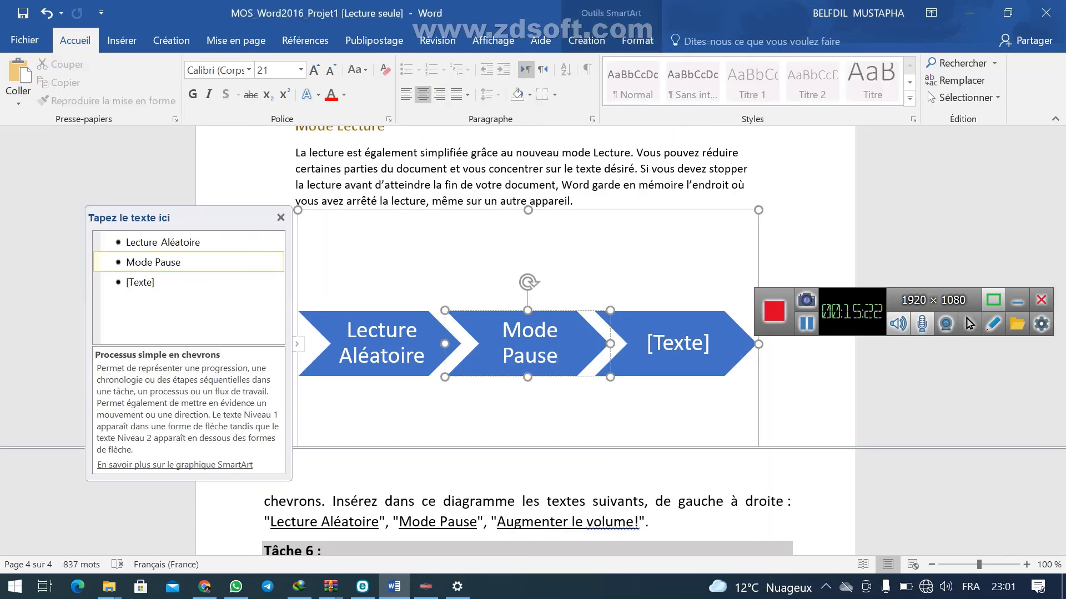
left_click(141, 282)
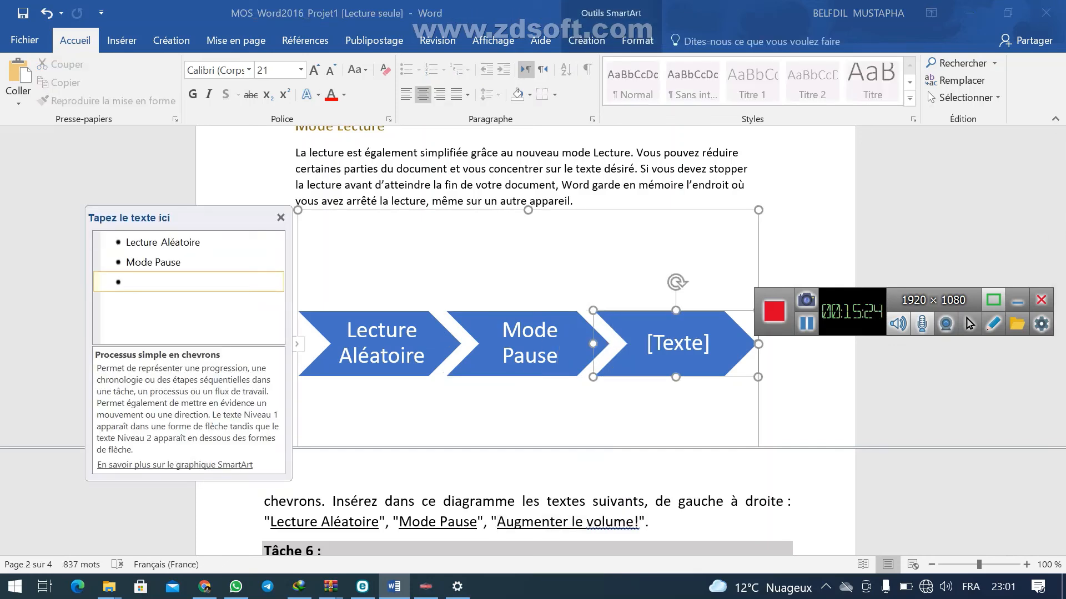
right_click(150, 283)
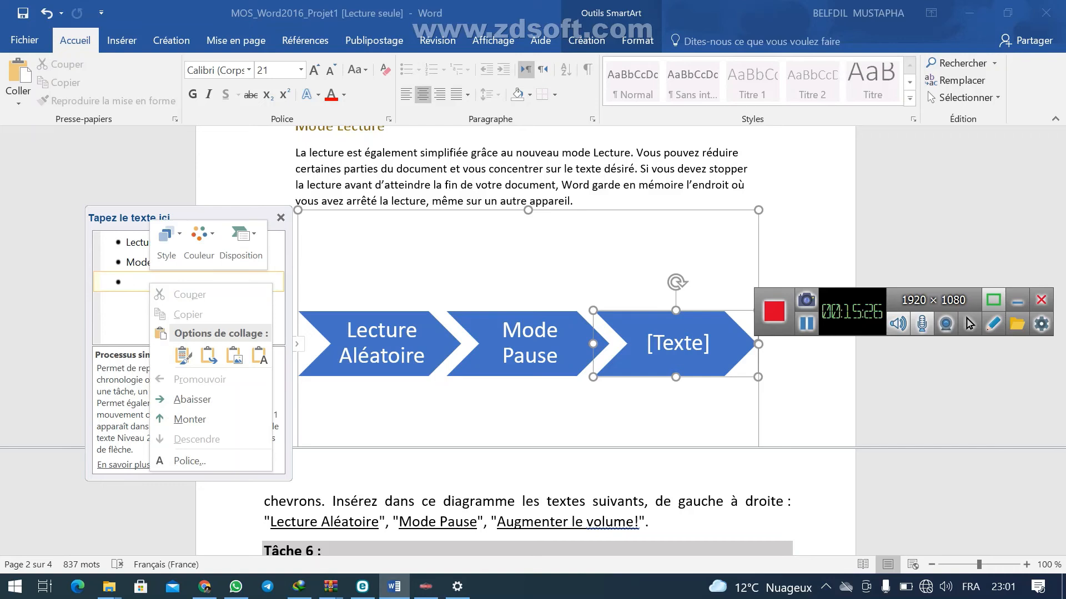
left_click(260, 355)
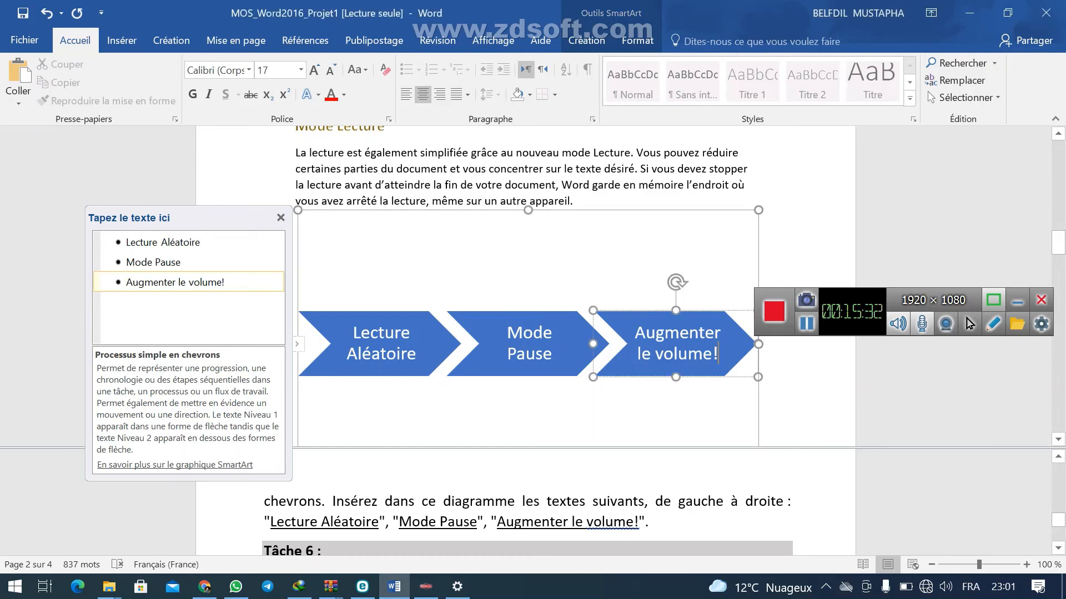
- Bring up Tâche 6 in the instructions and copy the word "Vidéo" from it
left_click_drag(497, 521, 639, 522)
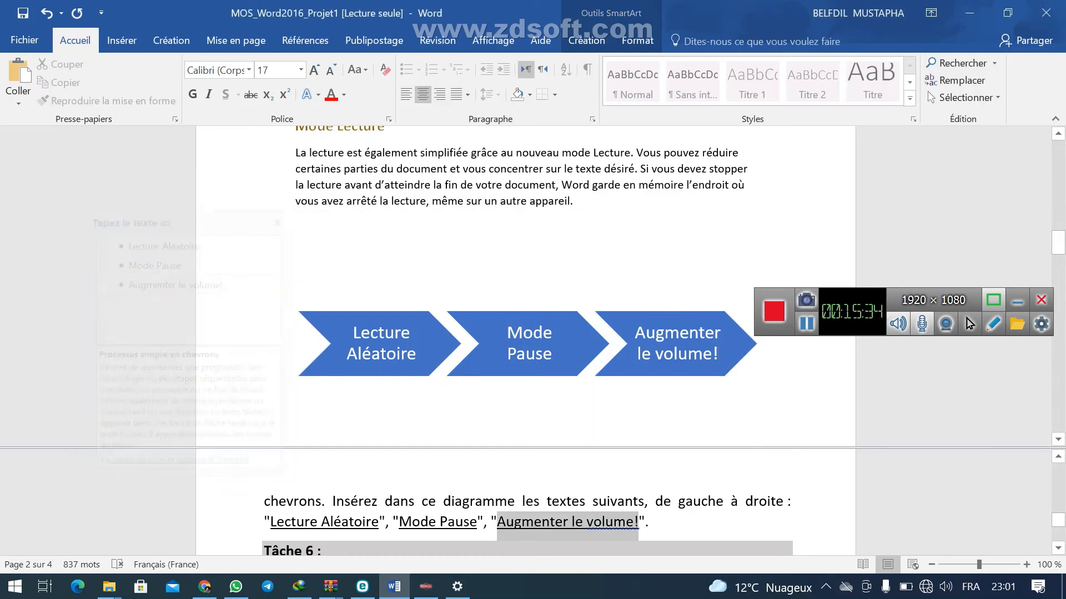
key("Down")
key("Down")
key("Down")
key("Down")
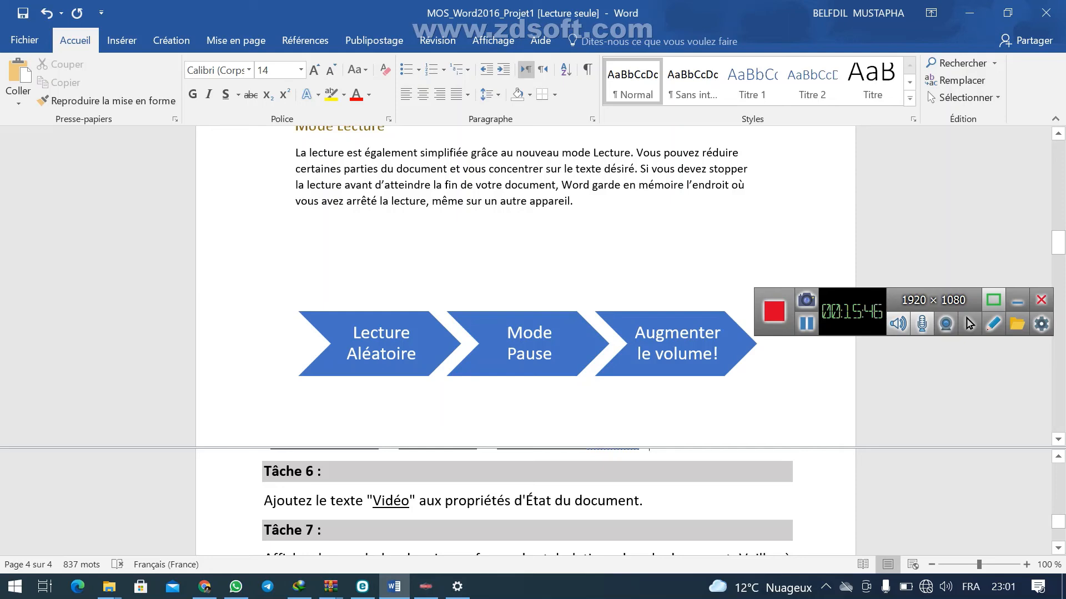
left_click_drag(409, 501, 372, 501)
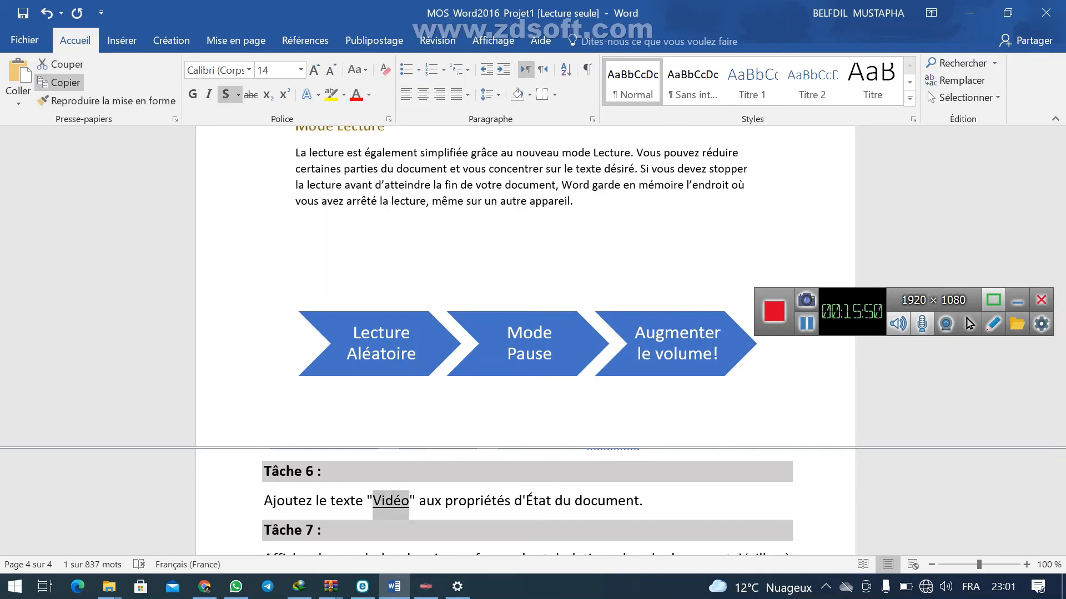
left_click(60, 82)
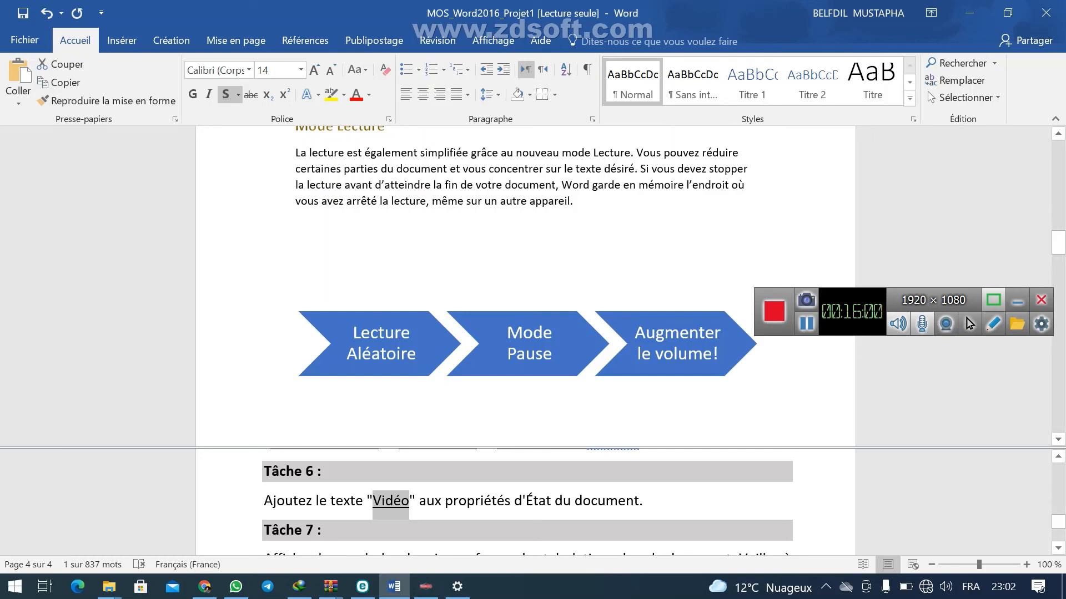
- Paste the copied text "Vidéo" into the document's État property and return to the document
scroll(528, 502, "down", 1)
scroll(527, 502, "up", 1)
left_click(25, 40)
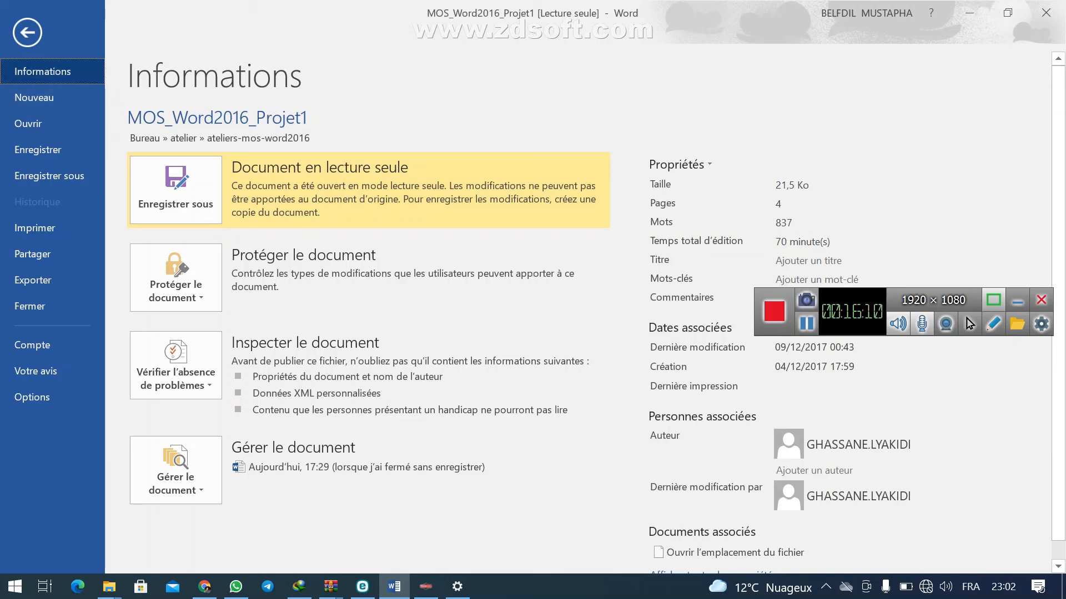
scroll(844, 444, "down", 1)
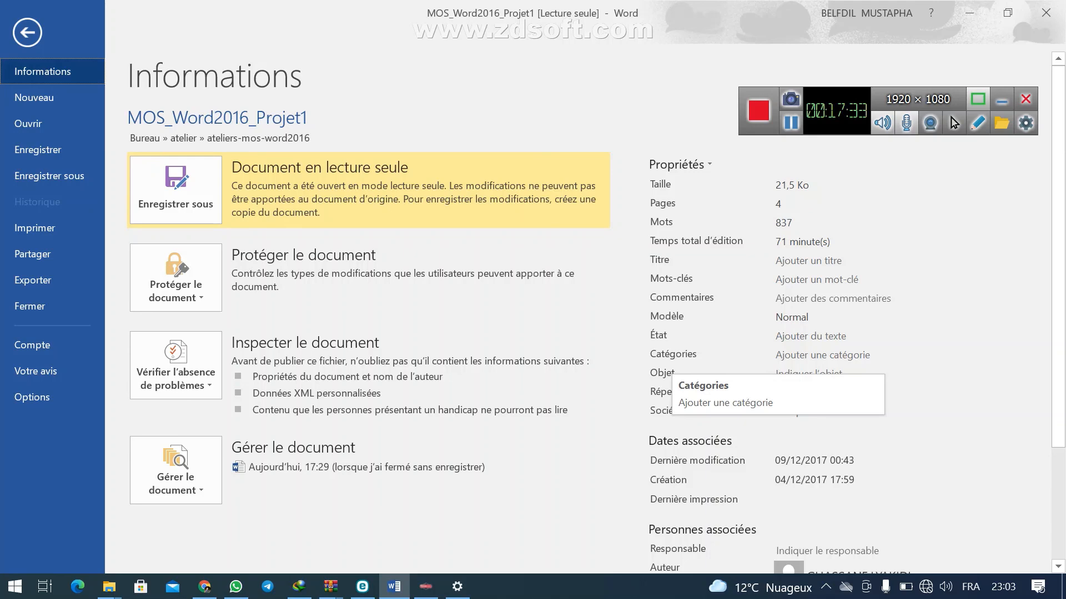
scroll(777, 388, "down", 3)
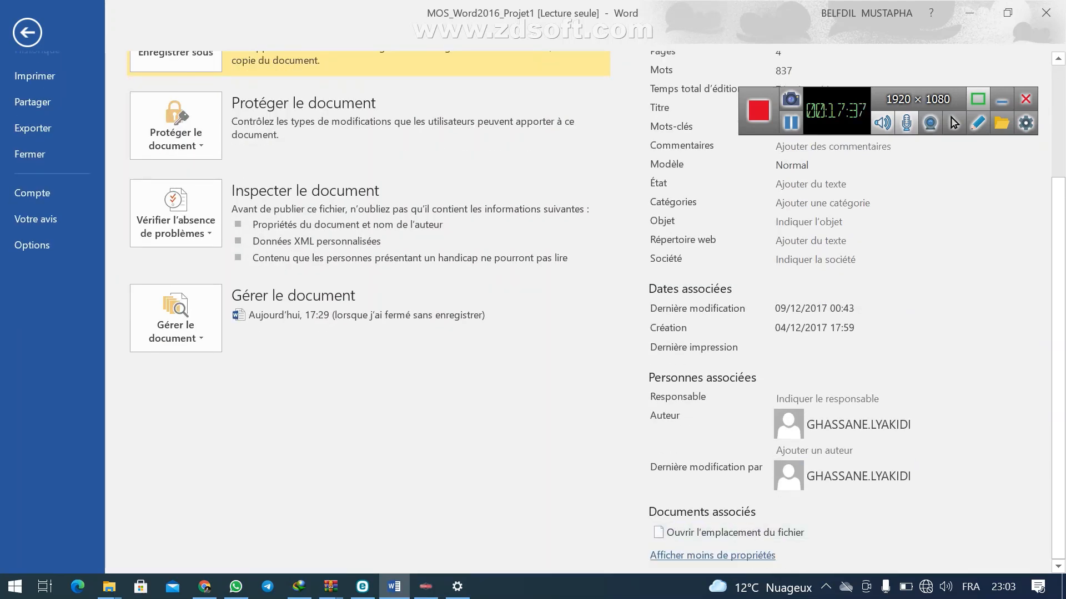
scroll(712, 555, "up", 2)
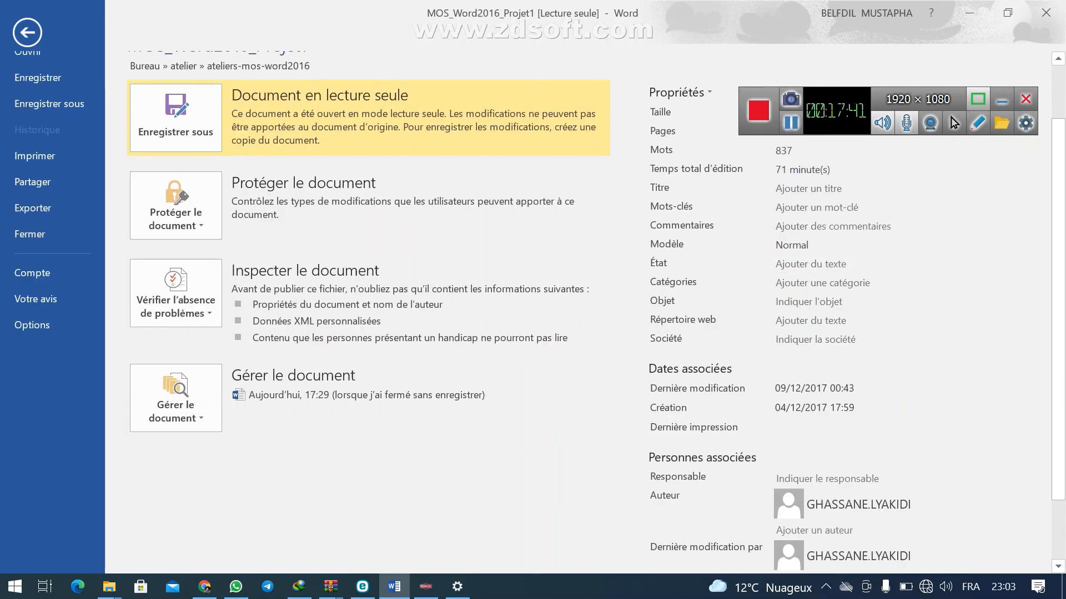
left_click(807, 264)
right_click(807, 264)
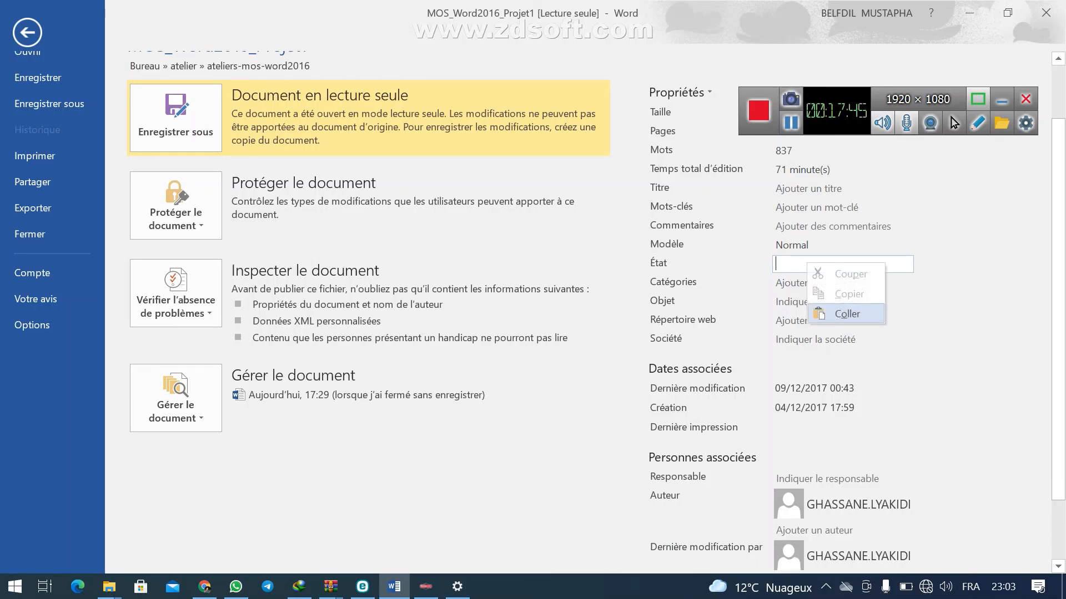
left_click(846, 314)
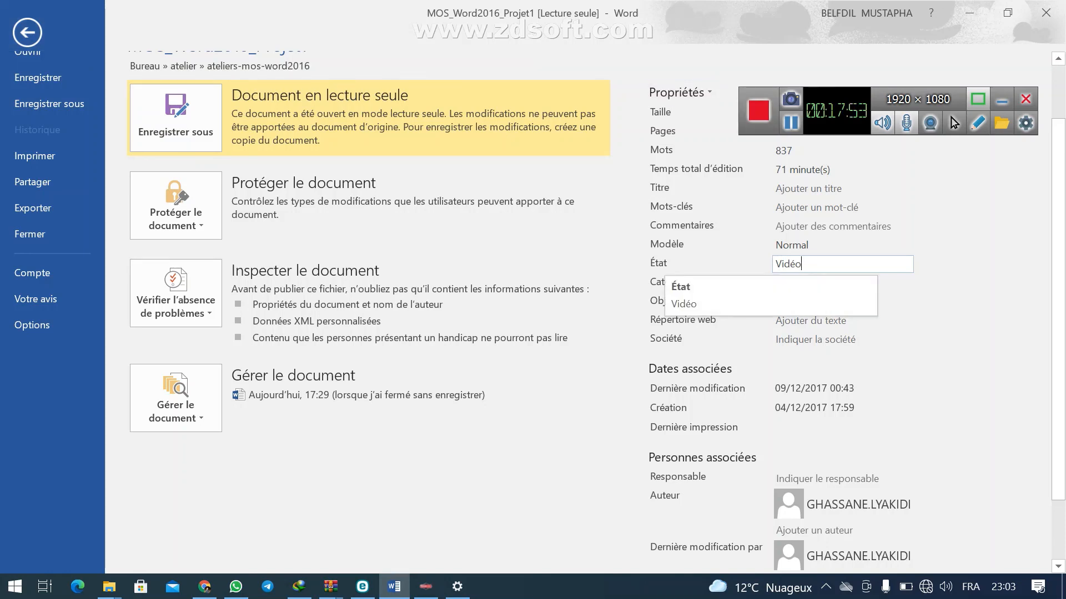
key("Escape")
key("Escape")
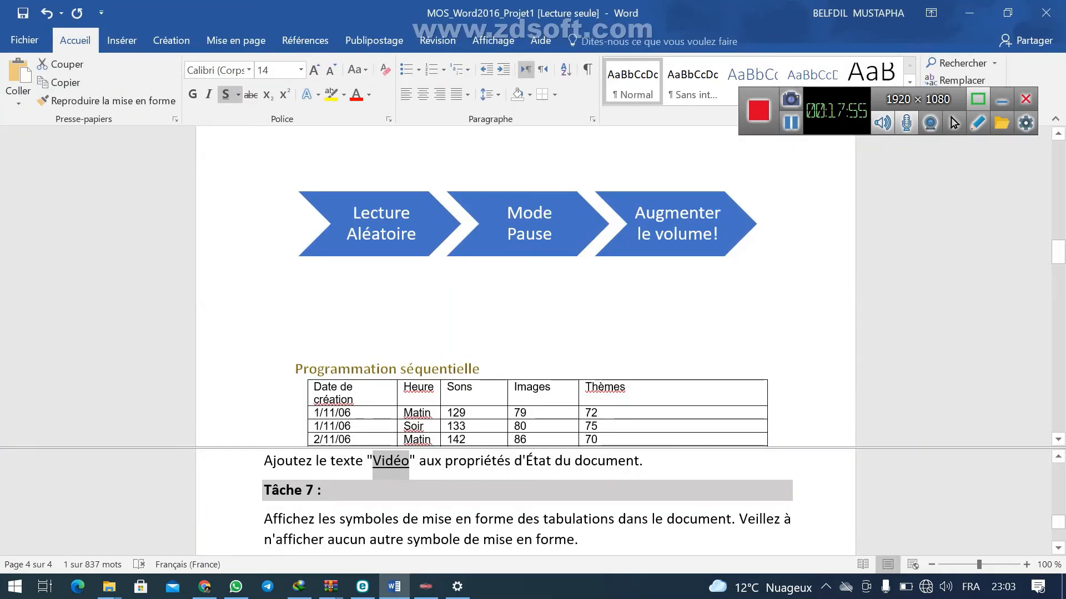
- Bring up the Tâche 7 instructions and place the cursor in their text about tab formatting symbols
scroll(527, 500, "down", 2)
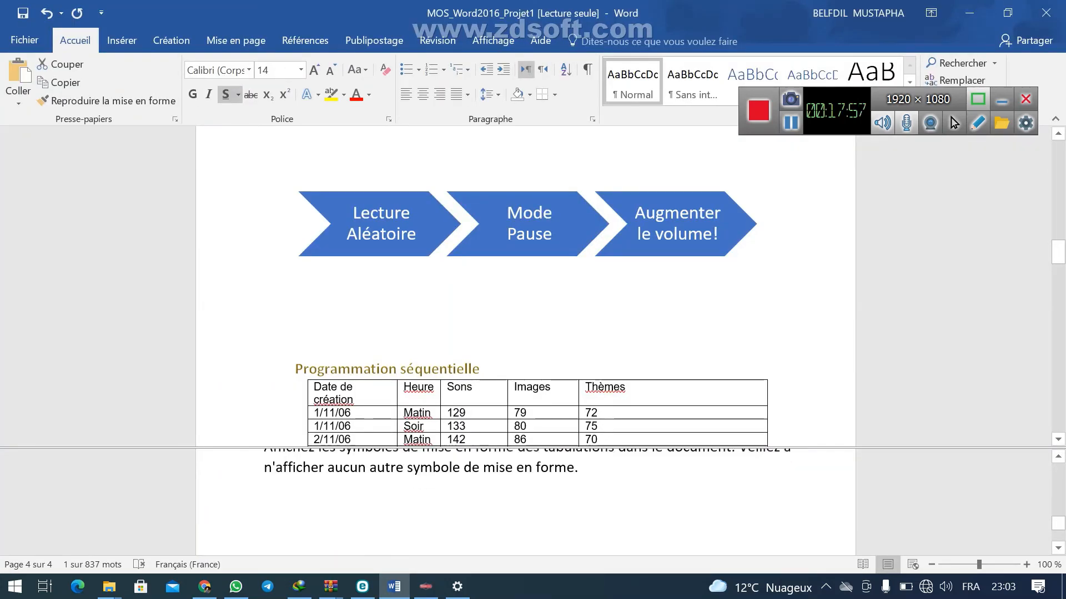
scroll(528, 500, "up", 2)
scroll(528, 500, "down", 1)
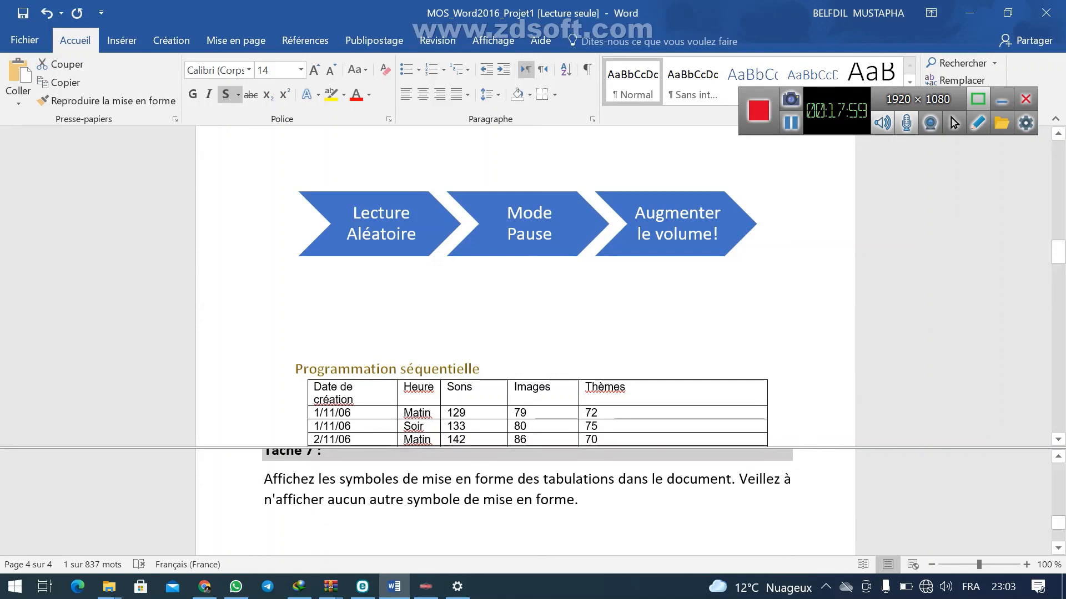
key("Right")
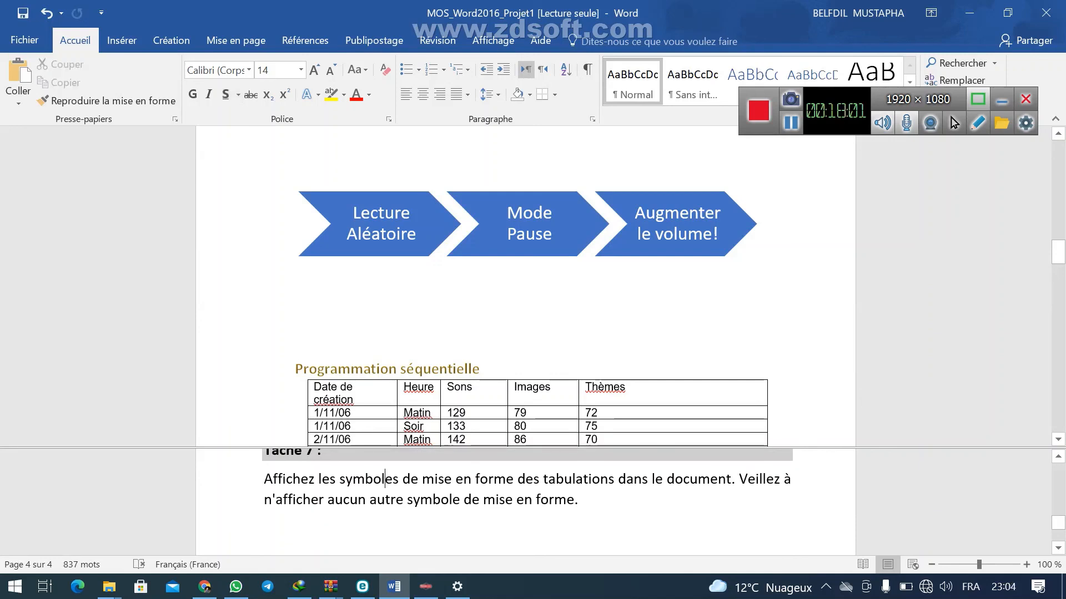